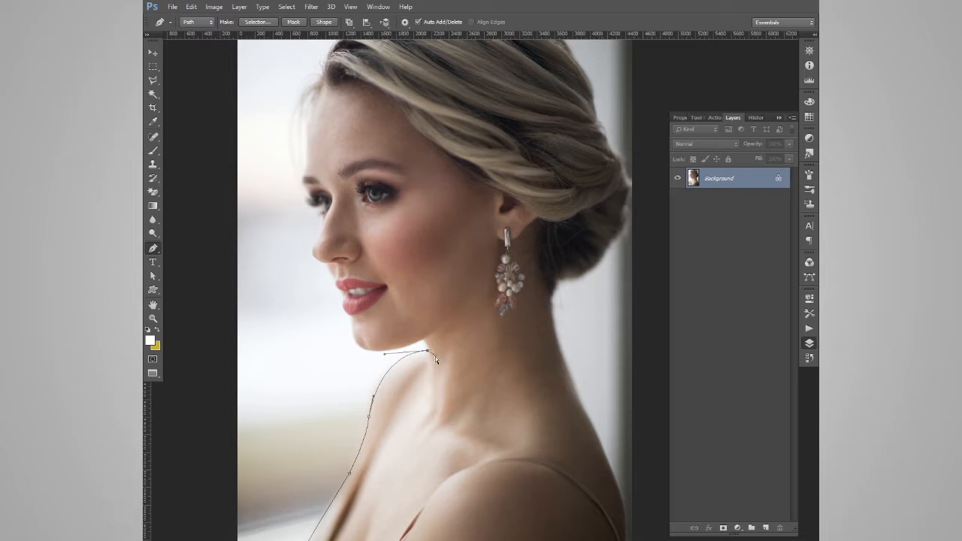
# Continue the Pen path along the woman's jaw, chin and lips, undoing misplaced anchor points near the mouth
pyautogui.hotkey('ctrl', '+')
pyautogui.click(314, 384)
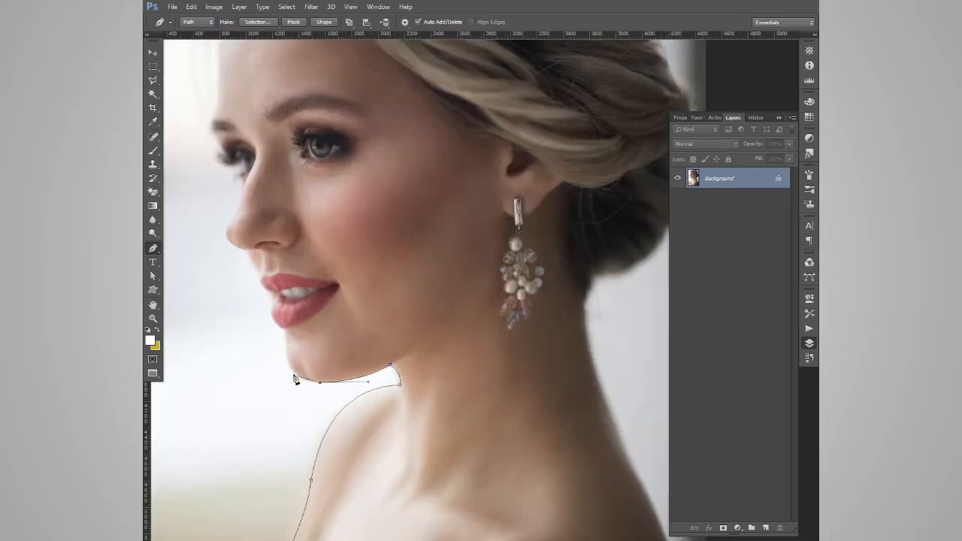
pyautogui.hotkey('ctrl', '+')
pyautogui.moveTo(286, 356); pyautogui.dragTo(529, 384)
pyautogui.moveTo(335, 395); pyautogui.dragTo(327, 394)
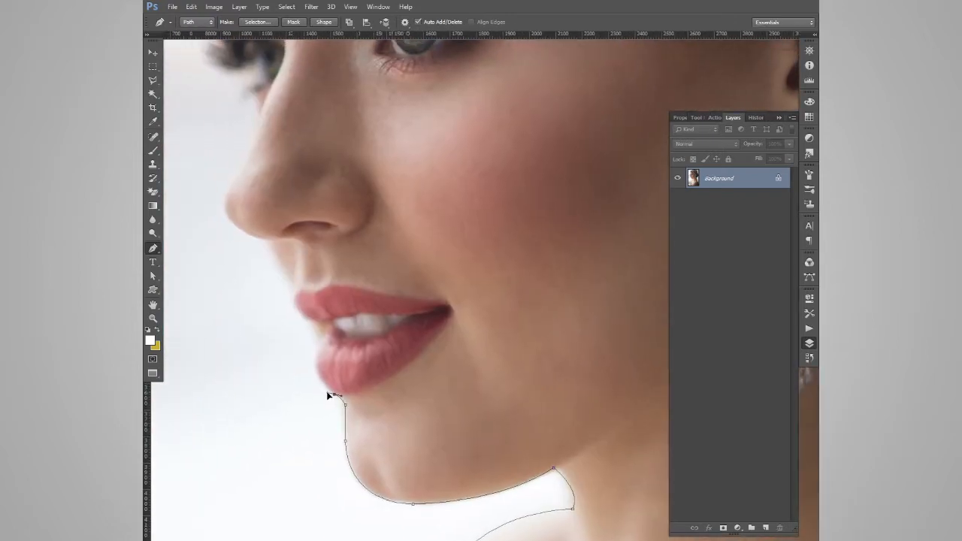
pyautogui.click(328, 329)
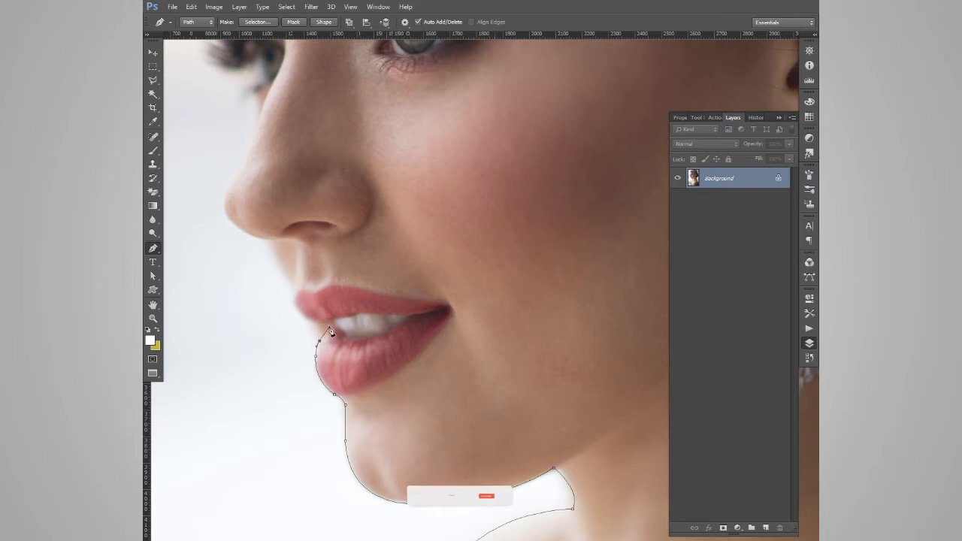
pyautogui.hotkey('ctrl', 'alt', 'z')
pyautogui.hotkey('ctrl', 'alt', 'z')
pyautogui.hotkey('ctrl', 'alt', 'z')
pyautogui.hotkey('ctrl', 'alt', 'z')
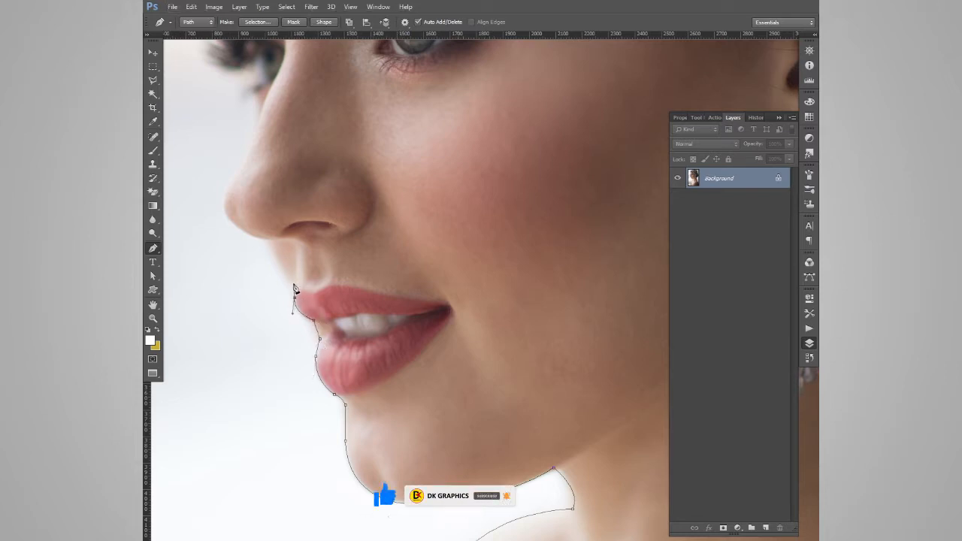
# Extend the Pen path from above the upper lip around the nose tip and up the bridge
pyautogui.keyDown('alt'); pyautogui.click(269, 242); pyautogui.keyUp('alt')
pyautogui.moveTo(270, 241); pyautogui.dragTo(398, 390)
pyautogui.moveTo(353, 349); pyautogui.dragTo(350, 327)
pyautogui.keyDown('alt'); pyautogui.click(352, 349); pyautogui.keyUp('alt')
pyautogui.moveTo(372, 308); pyautogui.dragTo(379, 306)
pyautogui.keyDown('alt'); pyautogui.click(372, 309); pyautogui.keyUp('alt')
pyautogui.click(389, 266)
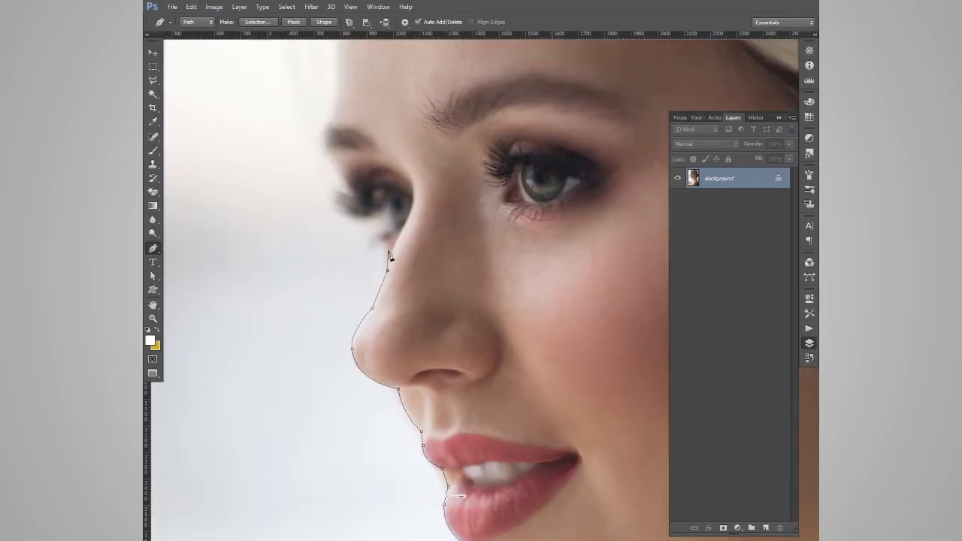
# Trace the Pen path around the far eyelashes and brow and up the forehead edge
pyautogui.click(327, 153)
pyautogui.moveTo(327, 154); pyautogui.dragTo(358, 429)
pyautogui.moveTo(365, 391); pyautogui.dragTo(378, 380)
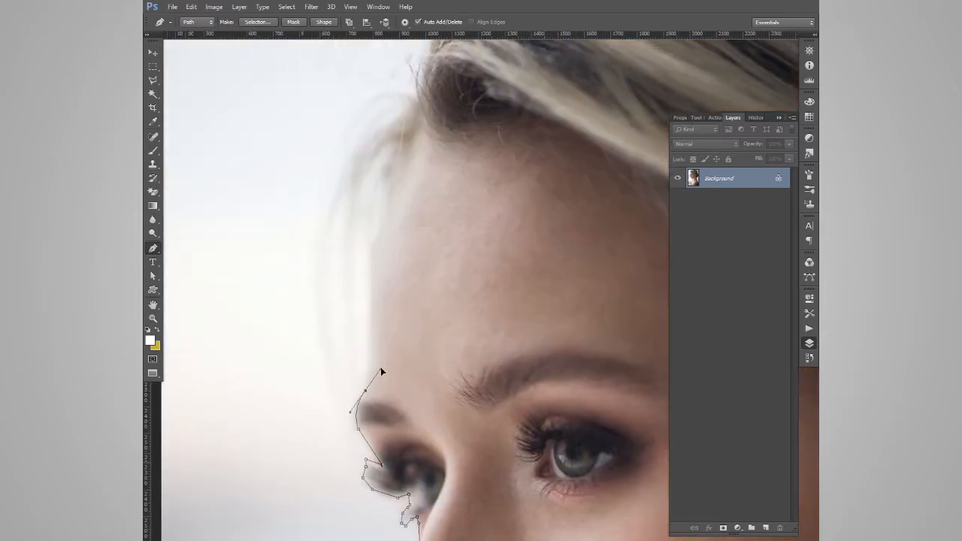
pyautogui.keyDown('alt'); pyautogui.click(372, 268); pyautogui.keyUp('alt')
pyautogui.moveTo(420, 128); pyautogui.dragTo(401, 273)
# Extend the Pen path around the loose hair strands at the front hairline
pyautogui.keyDown('alt'); pyautogui.click(420, 128); pyautogui.keyUp('alt')
pyautogui.click(341, 359)
pyautogui.hotkey('ctrl', 'z')
pyautogui.moveTo(333, 359); pyautogui.dragTo(315, 448)
pyautogui.moveTo(393, 247); pyautogui.dragTo(445, 265)
pyautogui.keyDown('alt'); pyautogui.click(394, 247); pyautogui.keyUp('alt')
pyautogui.click(390, 203)
pyautogui.click(405, 220)
pyautogui.moveTo(414, 171); pyautogui.dragTo(422, 143)
# Continue the Pen path over the top of the hair towards the back of the head
pyautogui.moveTo(466, 121); pyautogui.dragTo(280, 332)
pyautogui.moveTo(279, 330); pyautogui.dragTo(319, 319)
pyautogui.moveTo(359, 281); pyautogui.dragTo(404, 260)
pyautogui.moveTo(507, 212); pyautogui.dragTo(564, 212)
pyautogui.moveTo(484, 277); pyautogui.dragTo(264, 345)
pyautogui.moveTo(548, 293); pyautogui.dragTo(612, 325)
pyautogui.moveTo(552, 339); pyautogui.dragTo(445, 144)
pyautogui.moveTo(471, 161); pyautogui.dragTo(483, 204)
pyautogui.moveTo(481, 248); pyautogui.dragTo(369, 169)
# Trace the Pen path around the hair bun and onto the back of the neck
pyautogui.moveTo(454, 188); pyautogui.dragTo(373, 200)
pyautogui.moveTo(424, 272); pyautogui.dragTo(412, 341)
pyautogui.keyDown('alt'); pyautogui.click(424, 272); pyautogui.keyUp('alt')
pyautogui.moveTo(431, 300); pyautogui.dragTo(340, 210)
pyautogui.moveTo(341, 252); pyautogui.dragTo(331, 271)
pyautogui.moveTo(373, 308); pyautogui.dragTo(376, 337)
pyautogui.moveTo(421, 373); pyautogui.dragTo(409, 408)
pyautogui.moveTo(378, 382); pyautogui.dragTo(318, 435)
pyautogui.click(357, 285)
pyautogui.keyDown('alt'); pyautogui.click(352, 386); pyautogui.keyUp('alt')
pyautogui.moveTo(356, 402); pyautogui.dragTo(476, 218)
pyautogui.moveTo(426, 294); pyautogui.dragTo(357, 321)
pyautogui.click(411, 318)
# Extend the Pen path down the neck, shoulder and back to the lower edge of the photo
pyautogui.moveTo(268, 408); pyautogui.dragTo(160, 399)
pyautogui.hotkey('ctrl', '-')
pyautogui.moveTo(375, 293); pyautogui.dragTo(413, 418)
pyautogui.moveTo(391, 376); pyautogui.dragTo(321, 198)
pyautogui.moveTo(341, 251); pyautogui.dragTo(351, 267)
pyautogui.keyDown('alt'); pyautogui.click(342, 251); pyautogui.keyUp('alt')
pyautogui.moveTo(426, 481)
pyautogui.mouseDown()
pyautogui.moveTo(429, 539)
pyautogui.moveTo(427, 361)
pyautogui.moveTo(445, 478)
pyautogui.mouseUp()
pyautogui.keyDown('alt'); pyautogui.click(427, 361); pyautogui.keyUp('alt')
pyautogui.moveTo(425, 422); pyautogui.dragTo(422, 445)
pyautogui.click(419, 480)
# Close the Pen path around the woman and convert it to a selection
pyautogui.hotkey('ctrl', '-')
pyautogui.hotkey('ctrl', '-')
pyautogui.hotkey('ctrl', '-')
pyautogui.hotkey('ctrl', '-')
pyautogui.hotkey('ctrl', '-')
pyautogui.hotkey('ctrl', '-')
pyautogui.click(442, 380)
pyautogui.hotkey('ctrl', 'Return')
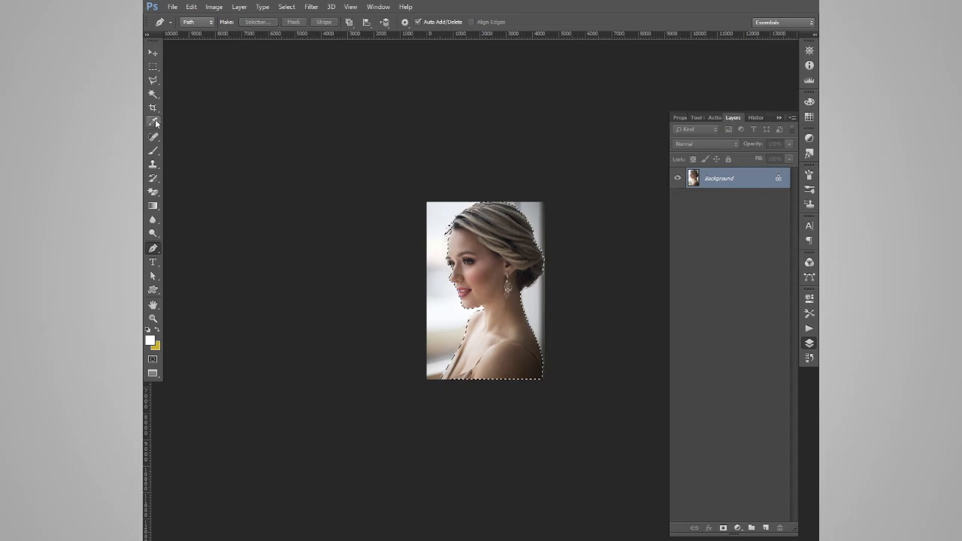
# Open Refine Edge for the selection and preview the cut-out on black
pyautogui.click(154, 94)
pyautogui.click(392, 22)
pyautogui.click(717, 125)
pyautogui.click(701, 192)
pyautogui.hotkey('ctrl', '+')
pyautogui.hotkey('ctrl', '+')
pyautogui.hotkey('ctrl', '+')
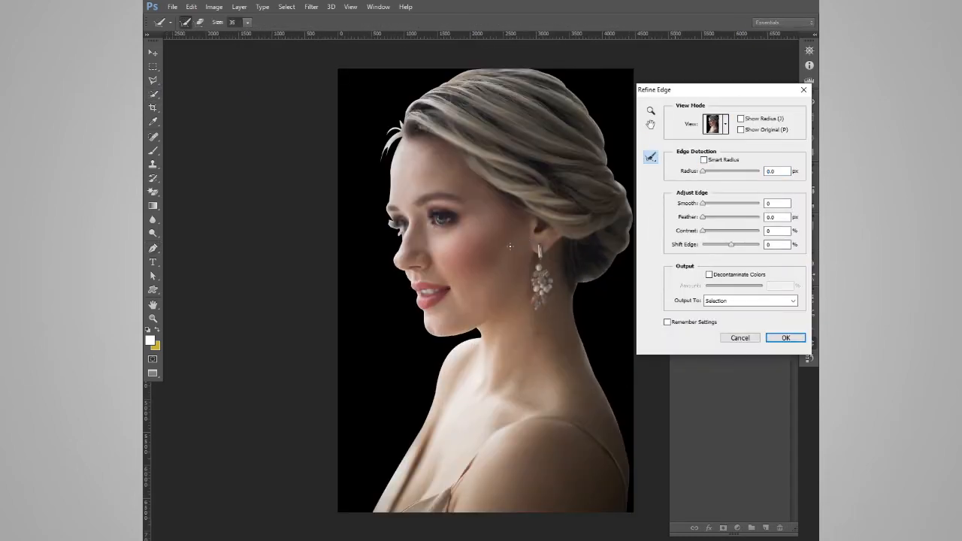
pyautogui.hotkey('ctrl', '-')
# Set the edge detection radius to 3.3 px, enlarge the refine brush and brush over the front hairline
pyautogui.moveTo(704, 173); pyautogui.dragTo(708, 175)
pyautogui.click(248, 23)
pyautogui.write('400')
pyautogui.press('Return')
pyautogui.moveTo(413, 194); pyautogui.dragTo(422, 182)
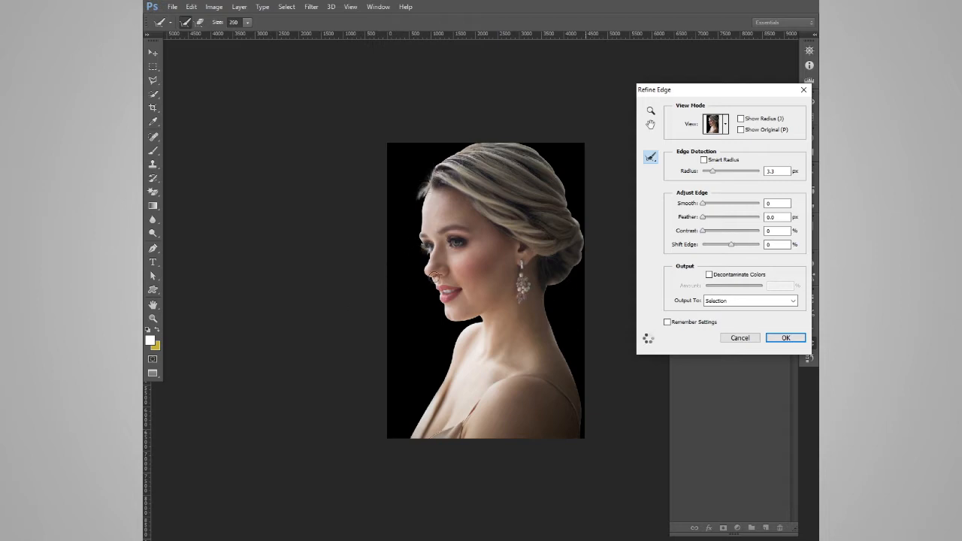
# Enable Decontaminate Colors, preview the cut-out on white and apply the refinement as a new masked layer
pyautogui.click(710, 275)
pyautogui.click(717, 124)
pyautogui.click(700, 214)
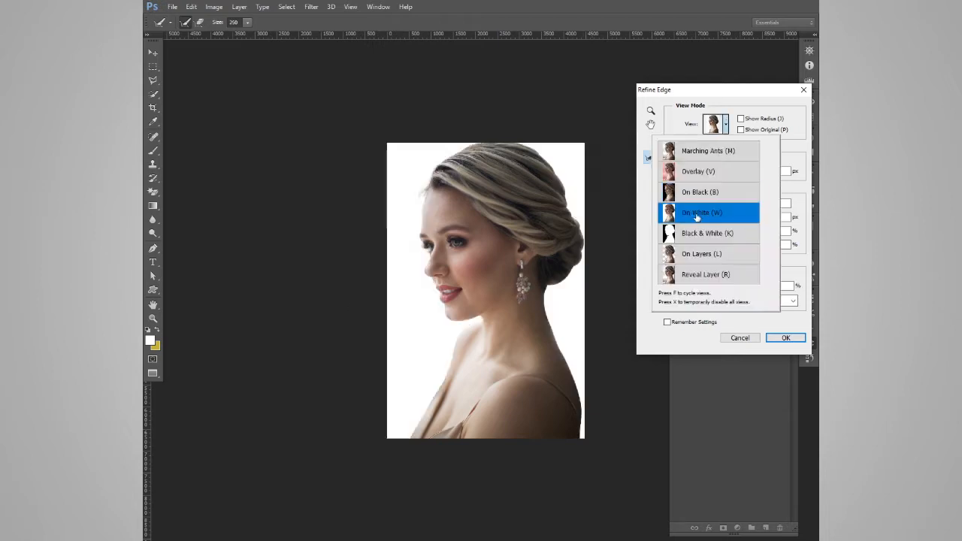
pyautogui.click(784, 336)
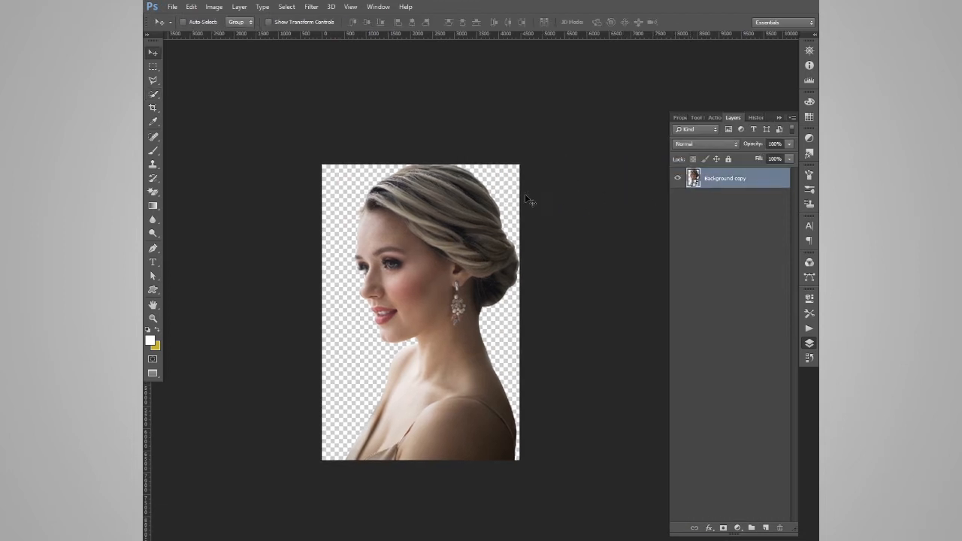
# Scale down the cut-out woman to leave space above her head and crop the canvas height
pyautogui.hotkey('ctrl', 't')
pyautogui.moveTo(524, 154); pyautogui.dragTo(514, 211)
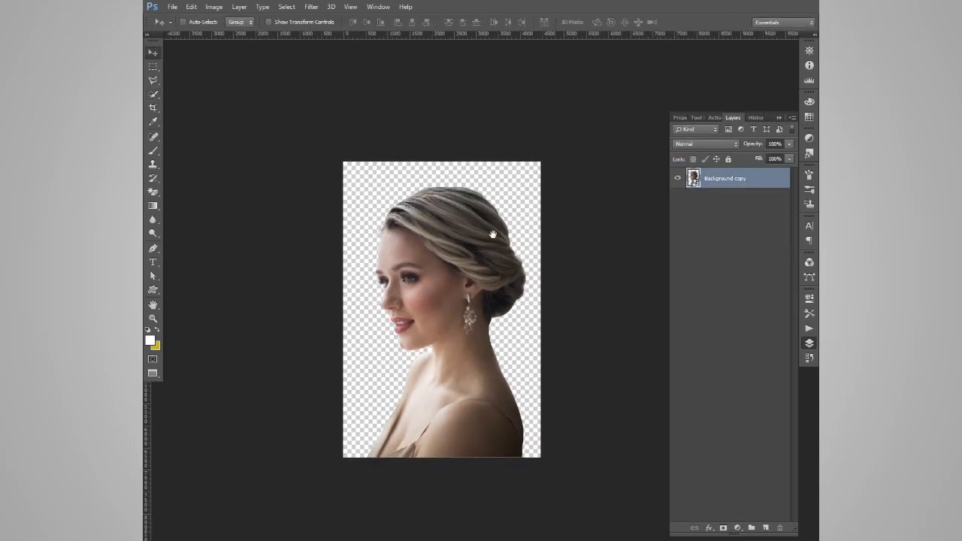
pyautogui.press('c')
pyautogui.click(217, 23)
pyautogui.click(203, 76)
pyautogui.moveTo(466, 326); pyautogui.dragTo(465, 323)
pyautogui.press('Return')
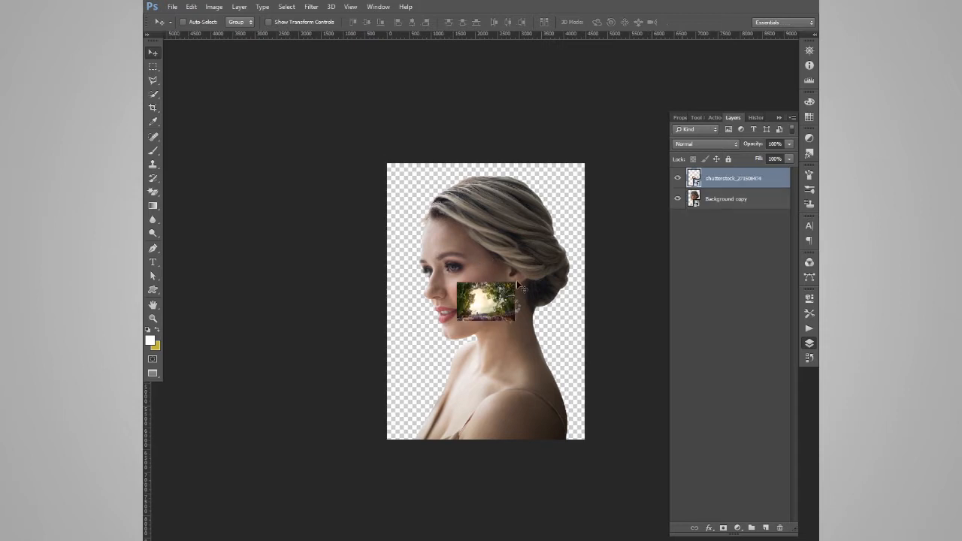
# Scale the forest photo to about 443%, place it over the lower part of the portrait and clip it to the portrait layer
pyautogui.moveTo(537, 282); pyautogui.dragTo(536, 357)
pyautogui.moveTo(591, 308); pyautogui.dragTo(614, 291)
pyautogui.moveTo(551, 354); pyautogui.dragTo(556, 333)
pyautogui.press('Return')
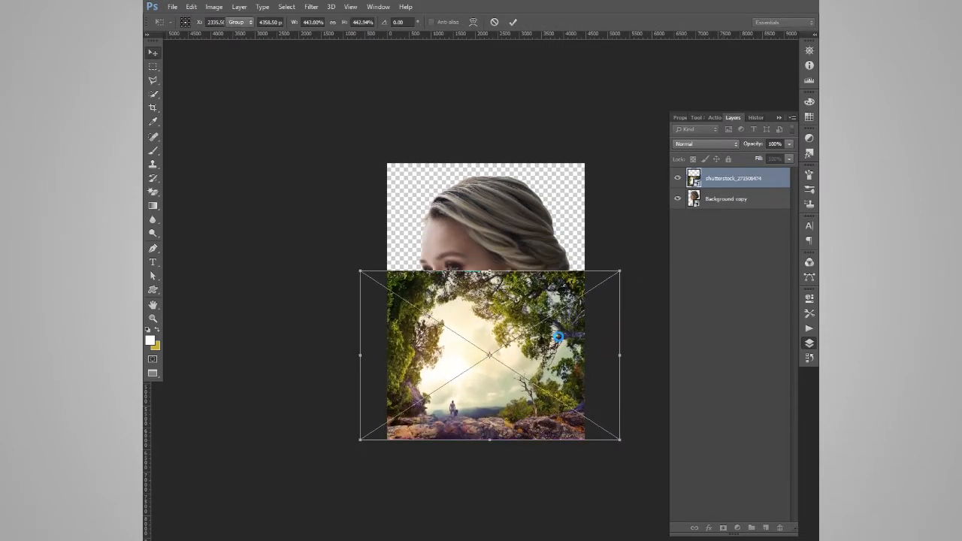
pyautogui.keyDown('alt'); pyautogui.click(700, 188); pyautogui.keyUp('alt')
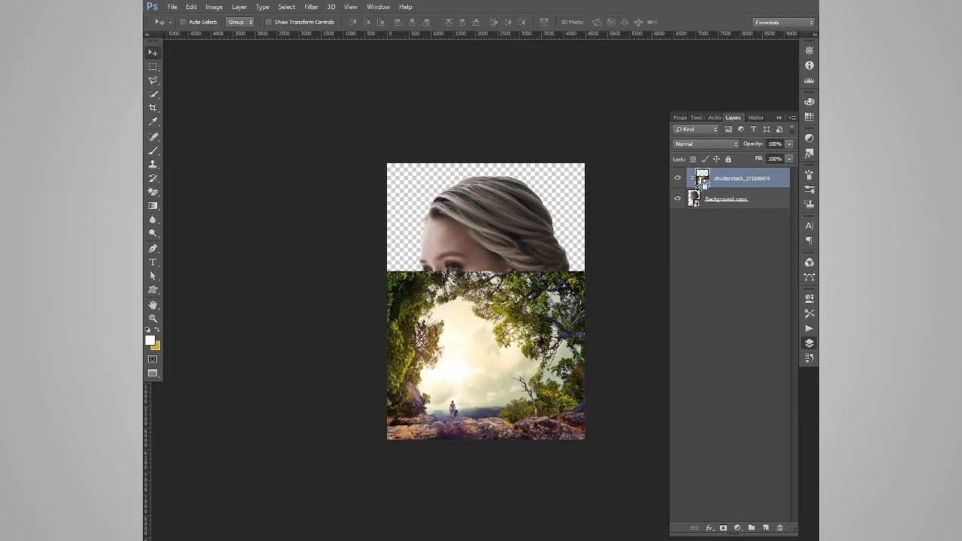
pyautogui.click(724, 529)
pyautogui.press('b')
pyautogui.moveTo(464, 265)
pyautogui.mouseDown()
pyautogui.moveTo(503, 278)
pyautogui.moveTo(547, 265)
pyautogui.moveTo(516, 262)
pyautogui.moveTo(487, 282)
pyautogui.moveTo(517, 275)
pyautogui.moveTo(552, 296)
pyautogui.mouseUp()
pyautogui.moveTo(724, 179); pyautogui.dragTo(780, 529)
# Add a black mask to the forest layer and paint with a soft low-flow brush to blend it into the neck, chest and shoulders
pyautogui.keyDown('alt'); pyautogui.click(724, 528); pyautogui.keyUp('alt')
pyautogui.press('x')
pyautogui.moveTo(496, 433)
pyautogui.mouseDown()
pyautogui.moveTo(544, 425)
pyautogui.moveTo(493, 417)
pyautogui.moveTo(524, 322)
pyautogui.mouseUp()
pyautogui.moveTo(435, 435)
pyautogui.mouseDown()
pyautogui.moveTo(461, 427)
pyautogui.moveTo(482, 396)
pyautogui.moveTo(461, 384)
pyautogui.moveTo(517, 379)
pyautogui.moveTo(469, 436)
pyautogui.moveTo(417, 433)
pyautogui.mouseUp()
pyautogui.press(']')
pyautogui.press('x')
pyautogui.press('x')
pyautogui.press('x')
pyautogui.press('x')
pyautogui.moveTo(461, 355)
pyautogui.mouseDown()
pyautogui.moveTo(481, 386)
pyautogui.moveTo(492, 360)
pyautogui.moveTo(483, 340)
pyautogui.moveTo(523, 299)
pyautogui.mouseUp()
pyautogui.press('x')
pyautogui.press('x')
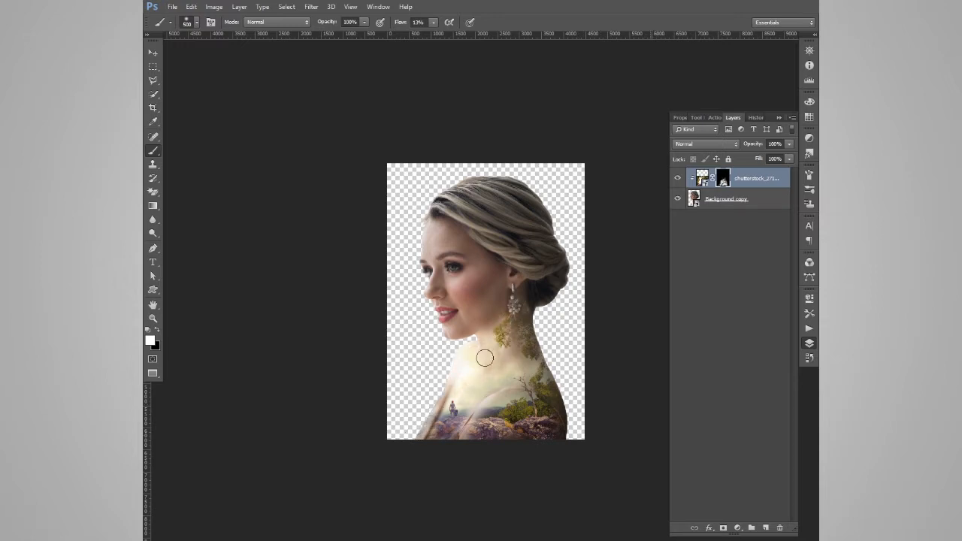
pyautogui.hotkey('ctrl', '+')
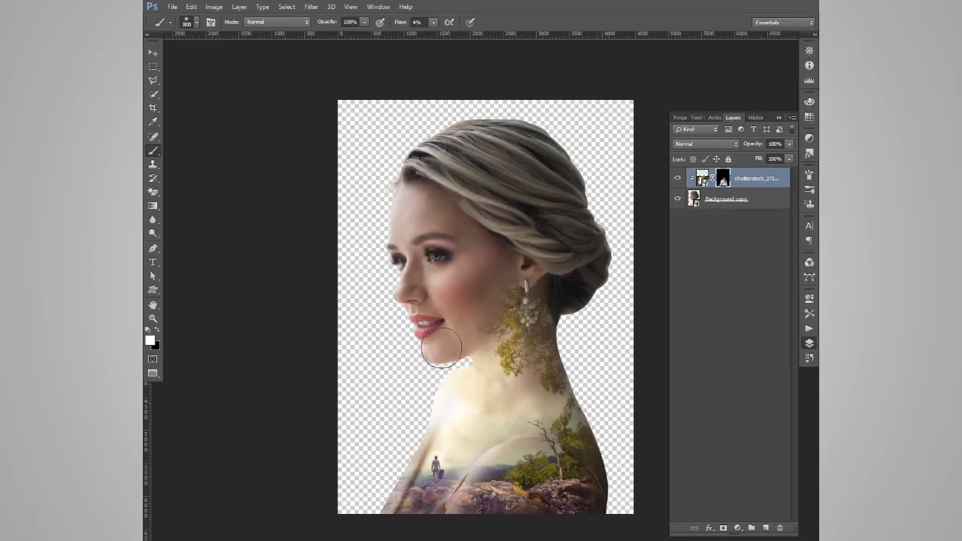
# Place the mountain valley photo above the forest layer and clip it to the portrait
pyautogui.click(173, 7)
pyautogui.click(181, 180)
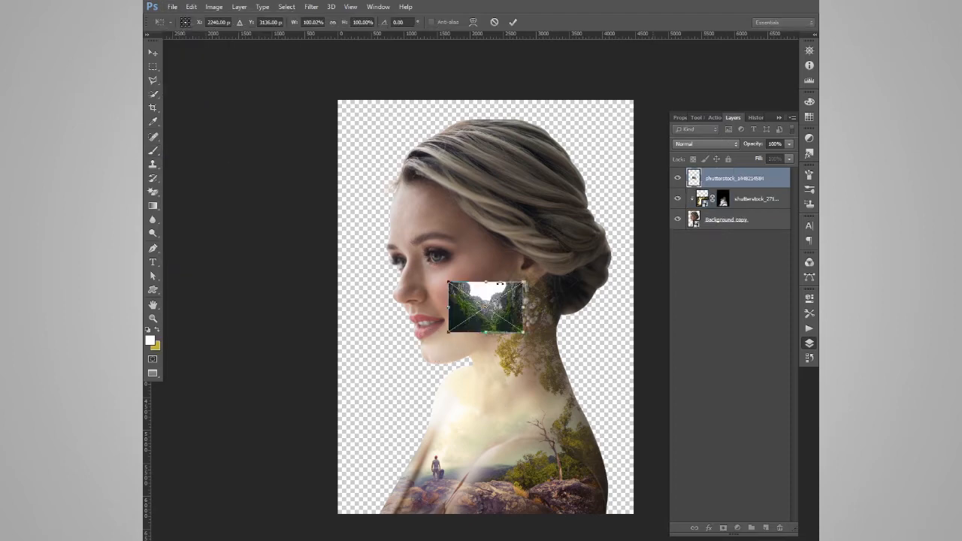
pyautogui.press('Return')
pyautogui.moveTo(728, 183); pyautogui.dragTo(729, 190)
pyautogui.keyDown('alt'); pyautogui.click(729, 190); pyautogui.keyUp('alt')
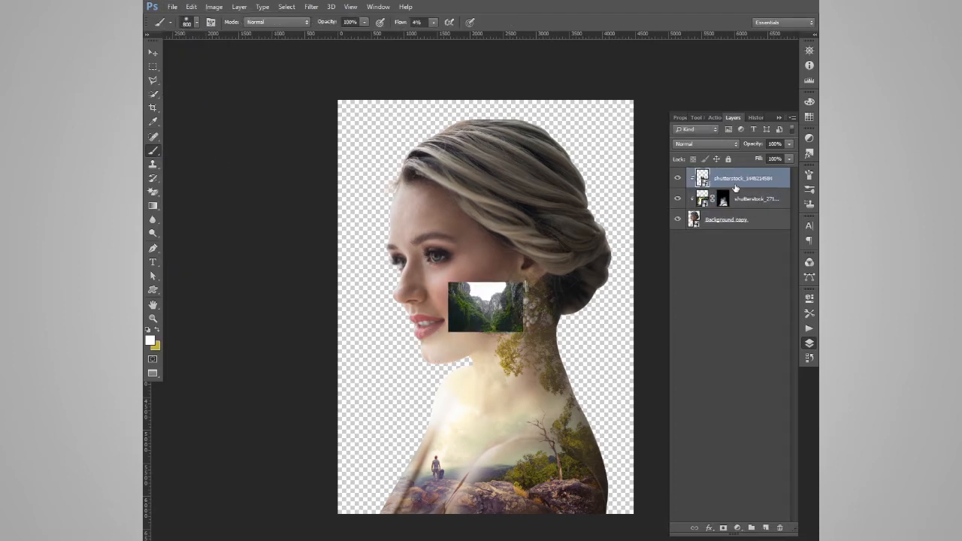
# Enlarge the mountain valley photo and position it over the woman's head
pyautogui.hotkey('ctrl', '-')
pyautogui.hotkey('ctrl', 't')
pyautogui.moveTo(512, 285); pyautogui.dragTo(612, 218)
pyautogui.moveTo(531, 312); pyautogui.dragTo(532, 280)
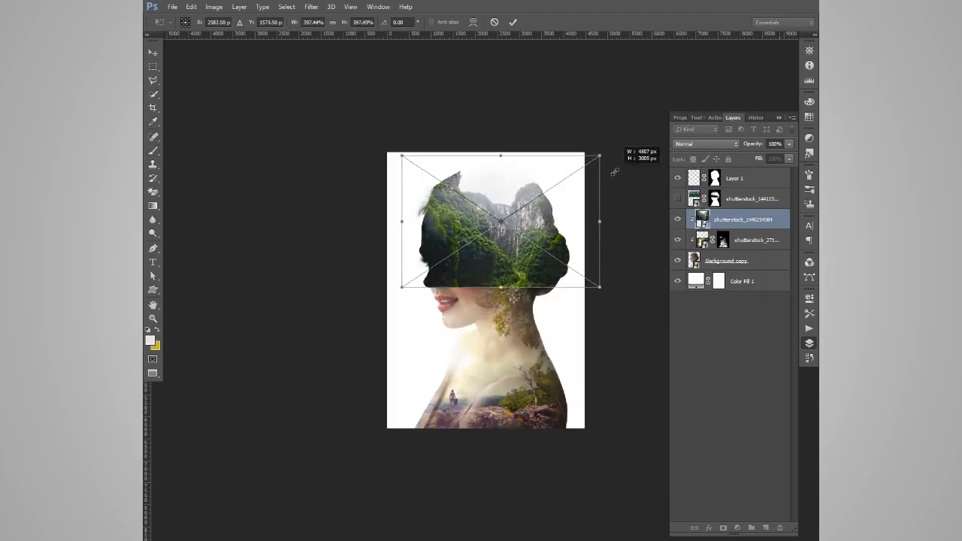
pyautogui.moveTo(612, 167); pyautogui.dragTo(594, 180)
pyautogui.press('Return')
# Reposition the mountain valley photo on the head and scale it to about 361%
pyautogui.moveTo(512, 260)
pyautogui.mouseDown()
pyautogui.moveTo(509, 286)
pyautogui.moveTo(513, 258)
pyautogui.mouseUp()
pyautogui.hotkey('ctrl', 't')
pyautogui.moveTo(585, 165); pyautogui.dragTo(594, 159)
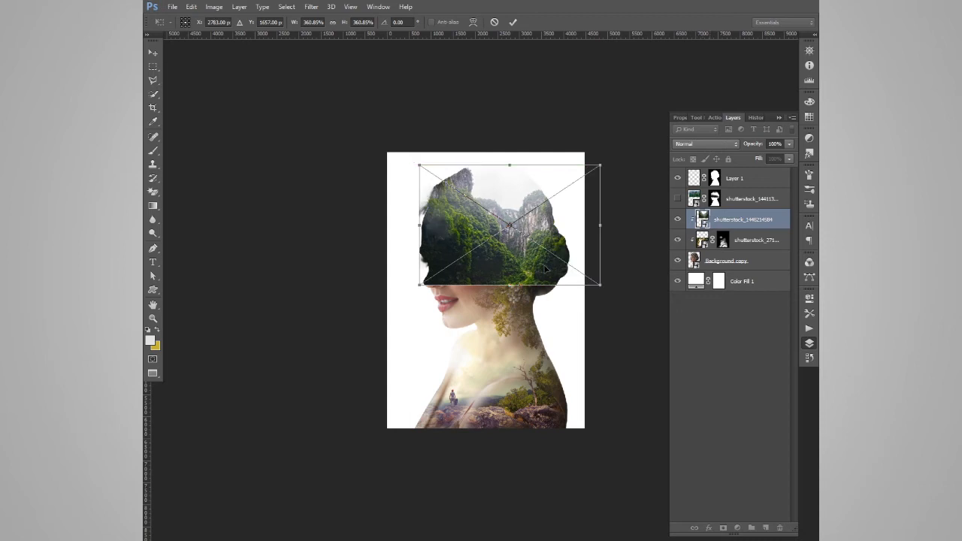
pyautogui.press('Return')
# Delete the hidden photo layer and the masked Layer 1 above the mountain valley layer
pyautogui.click(754, 199)
pyautogui.press('Delete')
pyautogui.click(753, 183)
pyautogui.press('Delete')
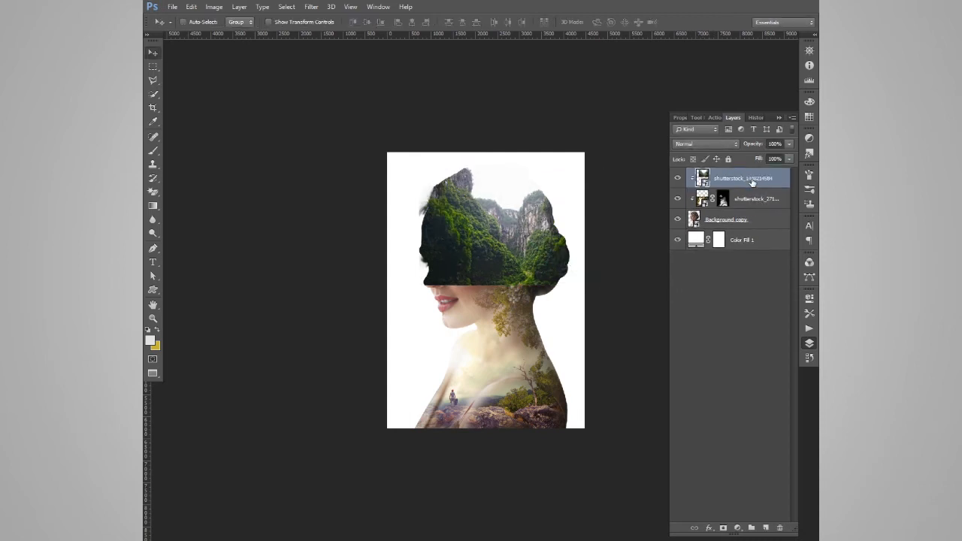
# Scale the mountain valley photo to about 390% and move it to cover the hair and upper face
pyautogui.moveTo(495, 256)
pyautogui.mouseDown()
pyautogui.moveTo(487, 255)
pyautogui.moveTo(487, 272)
pyautogui.mouseUp()
pyautogui.hotkey('ctrl', 't')
pyautogui.moveTo(592, 180); pyautogui.dragTo(598, 176)
pyautogui.moveTo(533, 248); pyautogui.dragTo(540, 237)
pyautogui.press('Return')
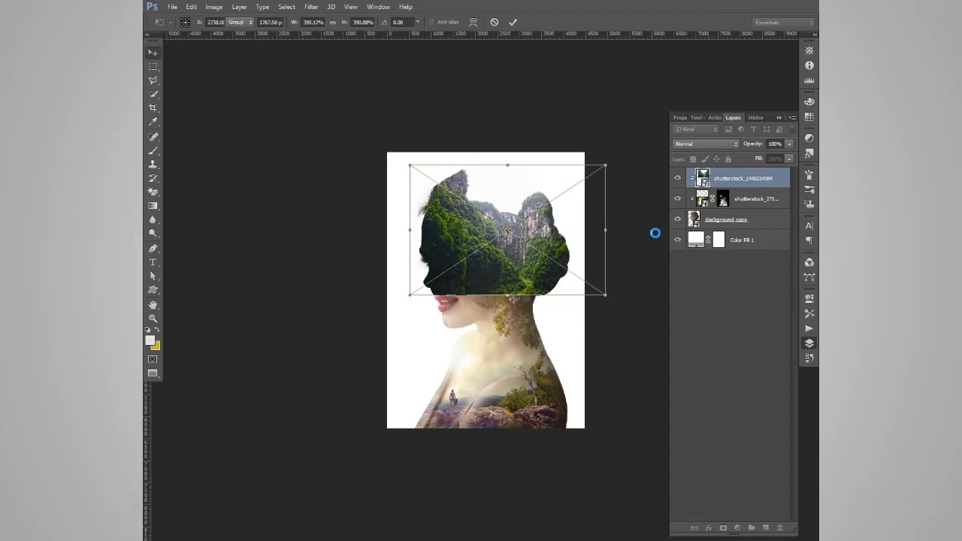
# Add a black mask to the mountain valley layer and paint in white to reveal it across the hair and forehead
pyautogui.keyDown('alt'); pyautogui.click(723, 528); pyautogui.keyUp('alt')
pyautogui.press('d')
pyautogui.press('b')
pyautogui.press('x')
pyautogui.moveTo(478, 262); pyautogui.dragTo(428, 219)
pyautogui.press('x')
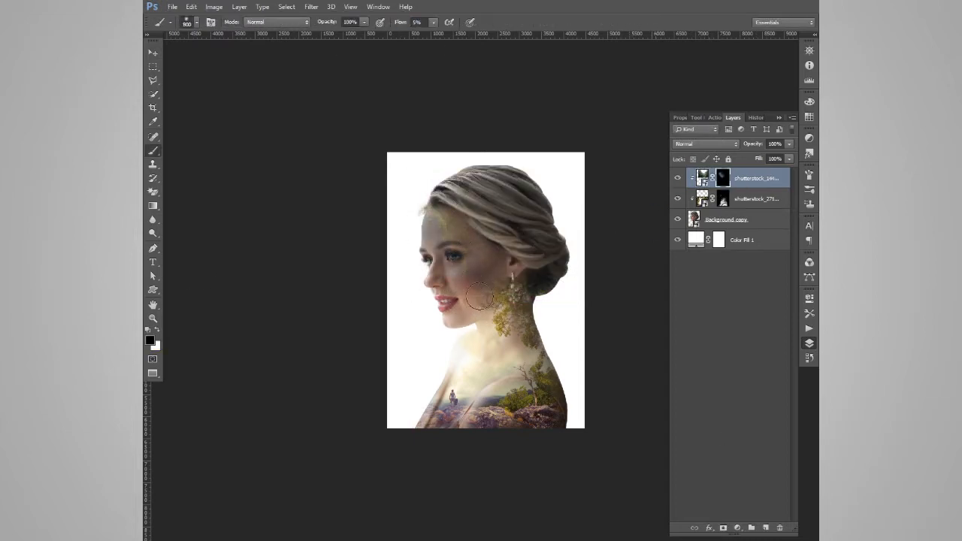
pyautogui.moveTo(491, 228)
pyautogui.mouseDown()
pyautogui.moveTo(519, 211)
pyautogui.moveTo(440, 192)
pyautogui.moveTo(506, 275)
pyautogui.mouseUp()
pyautogui.moveTo(565, 253)
pyautogui.mouseDown()
pyautogui.moveTo(540, 212)
pyautogui.moveTo(521, 239)
pyautogui.mouseUp()
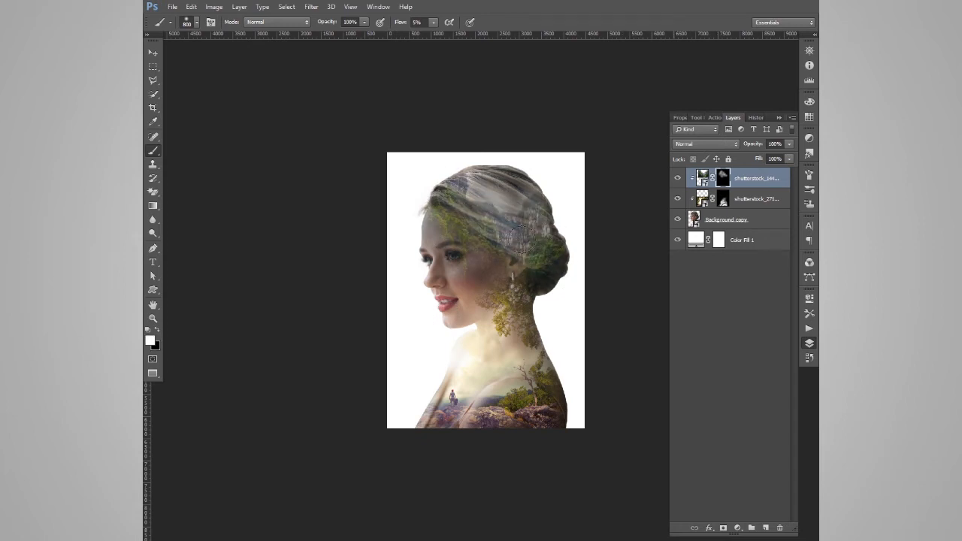
pyautogui.moveTo(479, 197)
pyautogui.mouseDown()
pyautogui.moveTo(522, 181)
pyautogui.moveTo(507, 188)
pyautogui.moveTo(560, 233)
pyautogui.mouseUp()
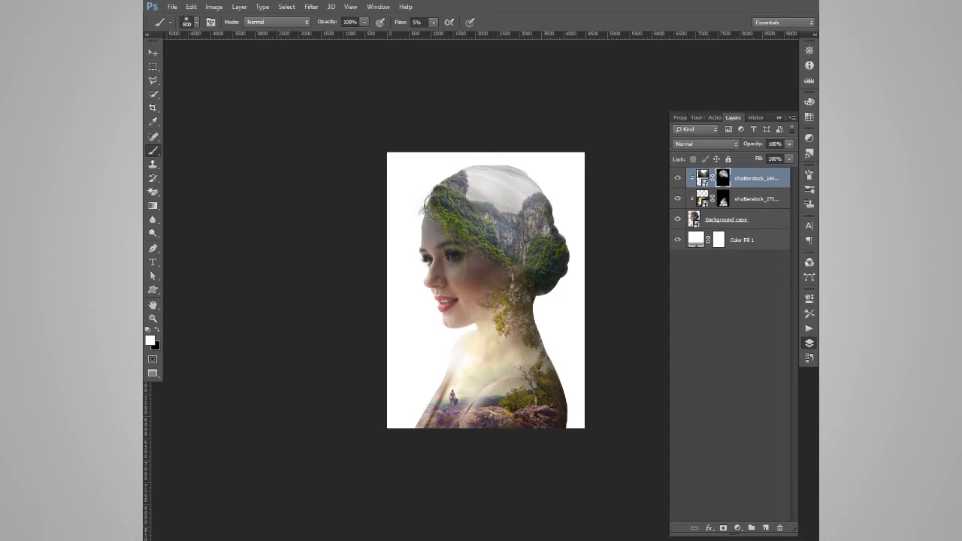
# Refine the mountain valley mask around the front hairline, forehead and cheek with black and white brush strokes
pyautogui.press('x')
pyautogui.press('x')
pyautogui.moveTo(431, 216)
pyautogui.mouseDown()
pyautogui.moveTo(421, 246)
pyautogui.moveTo(442, 232)
pyautogui.moveTo(465, 246)
pyautogui.moveTo(431, 280)
pyautogui.moveTo(470, 303)
pyautogui.mouseUp()
pyautogui.press('x')
pyautogui.press('x')
pyautogui.press('x')
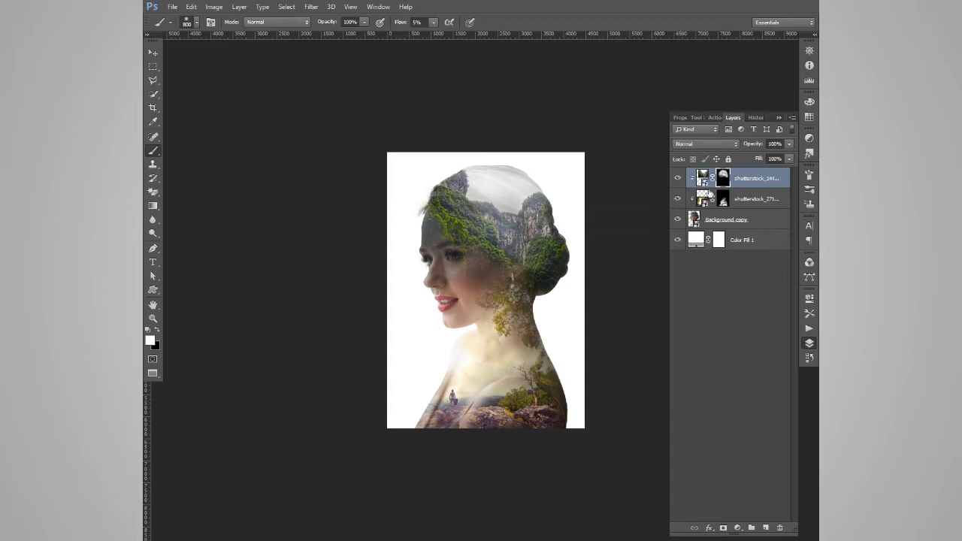
# Paint on the forest layer's mask to blend the foliage into the cheek and around the mouth
pyautogui.click(702, 203)
pyautogui.moveTo(472, 308); pyautogui.dragTo(430, 297)
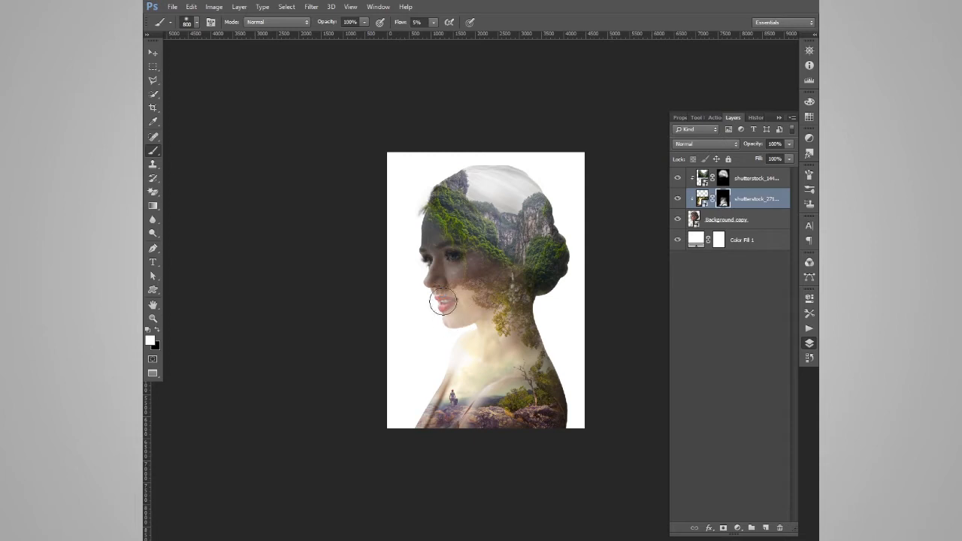
pyautogui.press('x')
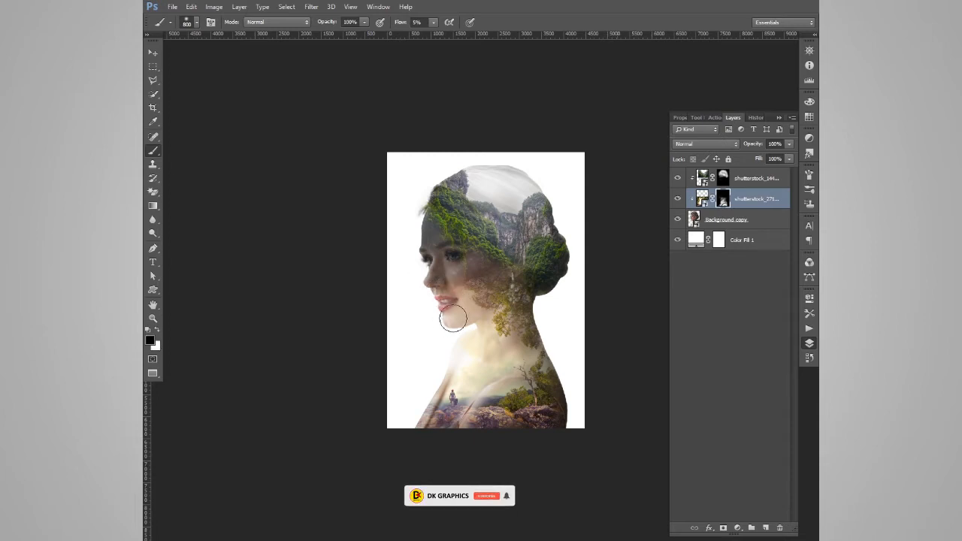
# Paint on the mountain valley layer's mask to strengthen the sky and cliffs over the hair
pyautogui.hotkey('alt', ']')
pyautogui.moveTo(526, 230)
pyautogui.mouseDown()
pyautogui.moveTo(482, 209)
pyautogui.moveTo(496, 201)
pyautogui.moveTo(506, 215)
pyautogui.moveTo(489, 202)
pyautogui.moveTo(483, 172)
pyautogui.moveTo(450, 177)
pyautogui.moveTo(470, 167)
pyautogui.moveTo(535, 204)
pyautogui.mouseUp()
pyautogui.press('x')
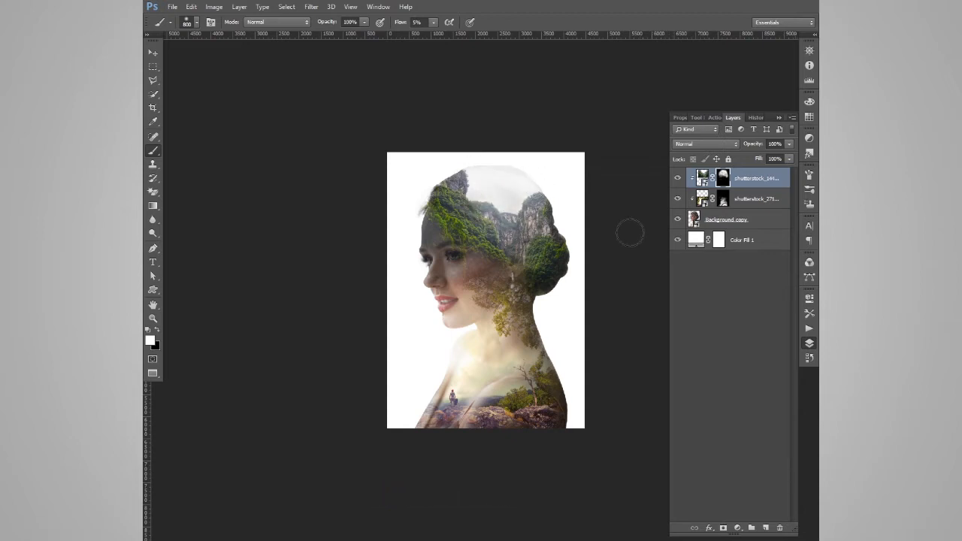
# Add a mask to the woman's portrait layer and paint black at 100% flow to fade the crown and upper hair into white
pyautogui.click(745, 220)
pyautogui.click(726, 529)
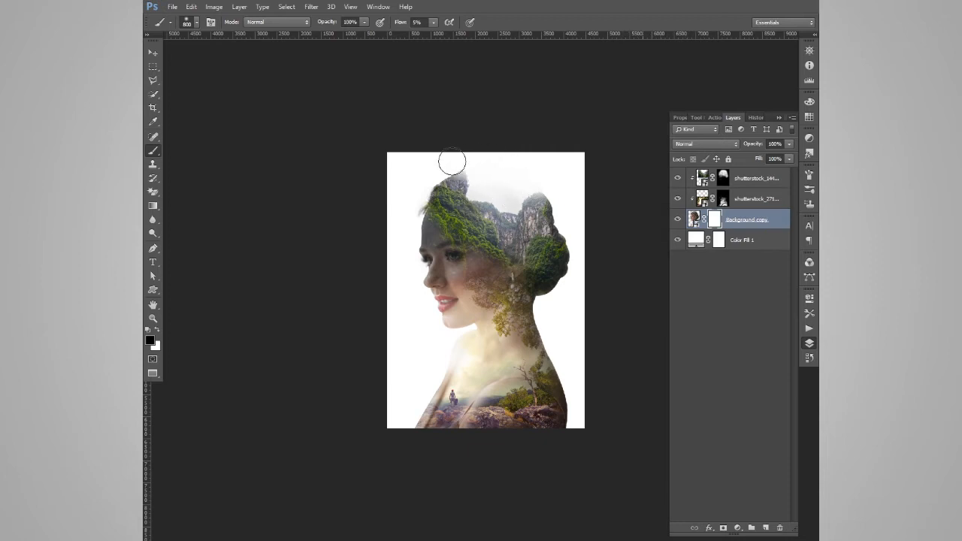
pyautogui.moveTo(430, 166)
pyautogui.mouseDown()
pyautogui.moveTo(507, 198)
pyautogui.moveTo(516, 189)
pyautogui.moveTo(463, 176)
pyautogui.mouseUp()
pyautogui.moveTo(399, 25); pyautogui.dragTo(472, 24)
pyautogui.moveTo(452, 171)
pyautogui.mouseDown()
pyautogui.moveTo(552, 207)
pyautogui.moveTo(495, 193)
pyautogui.moveTo(547, 208)
pyautogui.moveTo(455, 214)
pyautogui.mouseUp()
pyautogui.press('x')
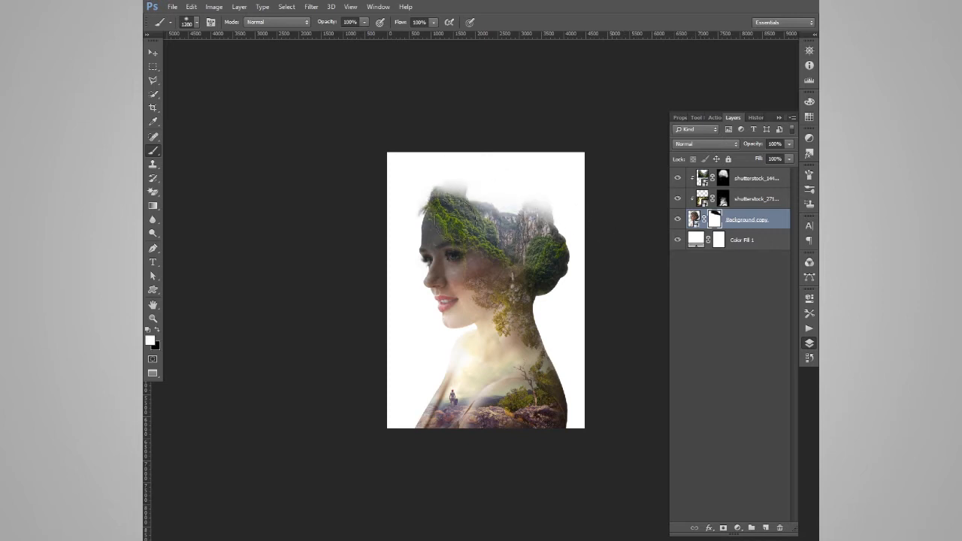
pyautogui.press('x')
pyautogui.moveTo(556, 171)
pyautogui.mouseDown()
pyautogui.moveTo(516, 183)
pyautogui.moveTo(531, 193)
pyautogui.moveTo(476, 172)
pyautogui.moveTo(567, 206)
pyautogui.moveTo(531, 197)
pyautogui.mouseUp()
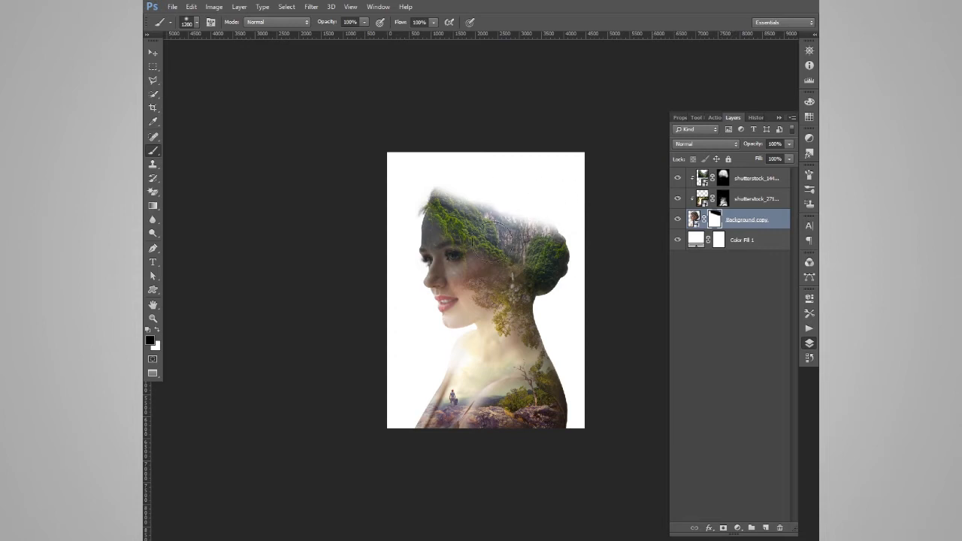
# Refine the faded crown on the portrait layer's mask with black and white strokes at 24% flow and brush size 700
pyautogui.moveTo(361, 24); pyautogui.dragTo(360, 25)
pyautogui.press('x')
pyautogui.moveTo(461, 200)
pyautogui.mouseDown()
pyautogui.moveTo(451, 202)
pyautogui.moveTo(480, 225)
pyautogui.moveTo(440, 201)
pyautogui.moveTo(545, 243)
pyautogui.moveTo(470, 161)
pyautogui.moveTo(456, 160)
pyautogui.moveTo(543, 205)
pyautogui.moveTo(500, 187)
pyautogui.moveTo(533, 197)
pyautogui.moveTo(464, 213)
pyautogui.mouseUp()
pyautogui.press('x')
pyautogui.press('x')
pyautogui.press('x')
pyautogui.moveTo(520, 239); pyautogui.dragTo(436, 203)
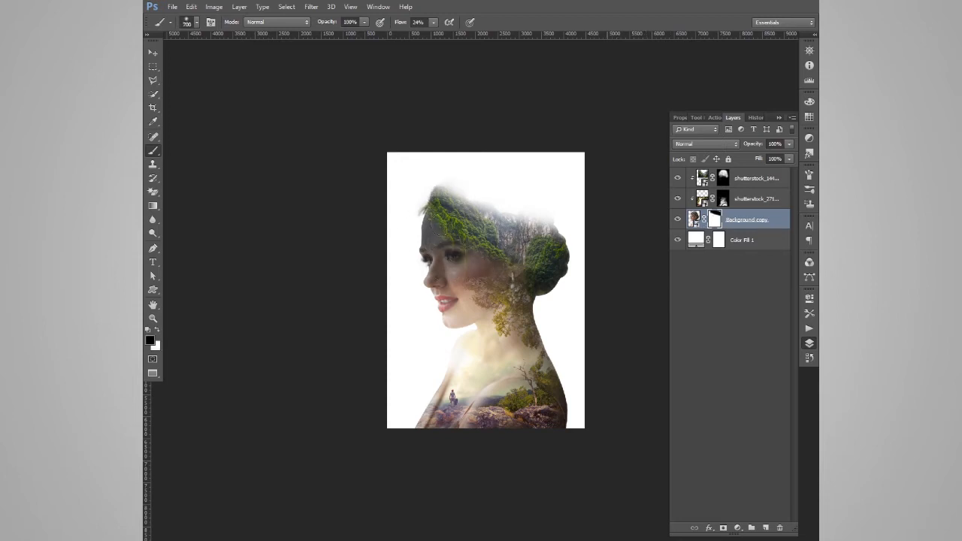
pyautogui.moveTo(432, 209)
pyautogui.mouseDown()
pyautogui.moveTo(517, 229)
pyautogui.moveTo(484, 213)
pyautogui.mouseUp()
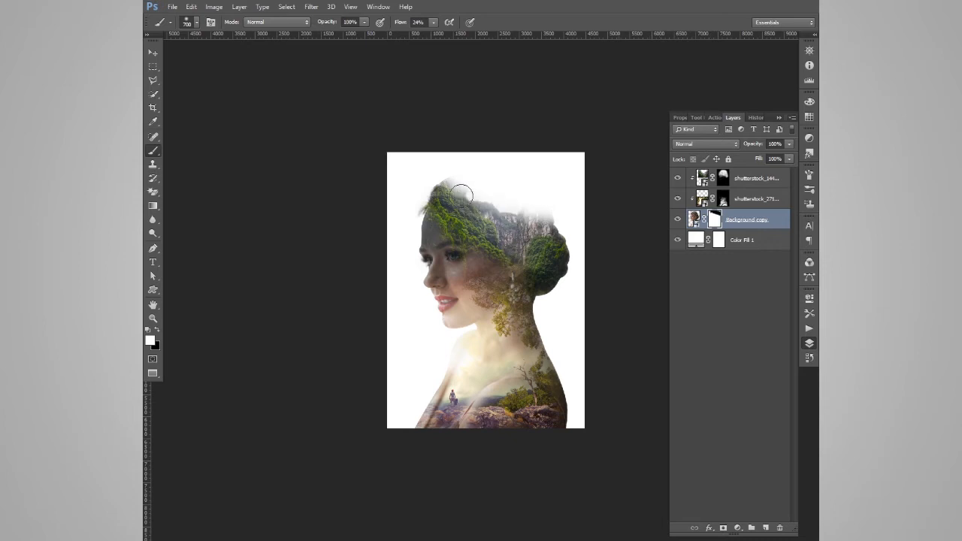
pyautogui.press('x')
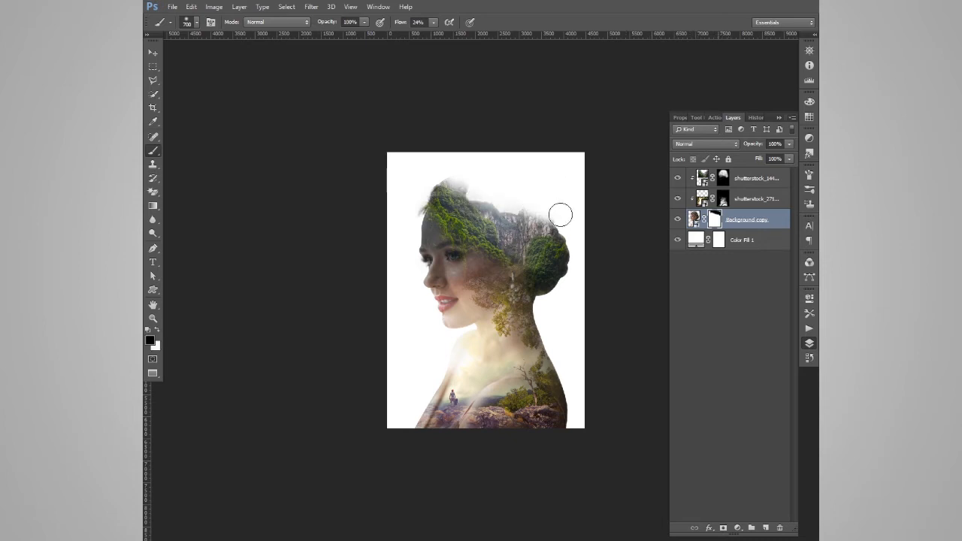
# Paint white on the mountain valley layer's mask to deepen the foliage along the forehead edge
pyautogui.click(726, 179)
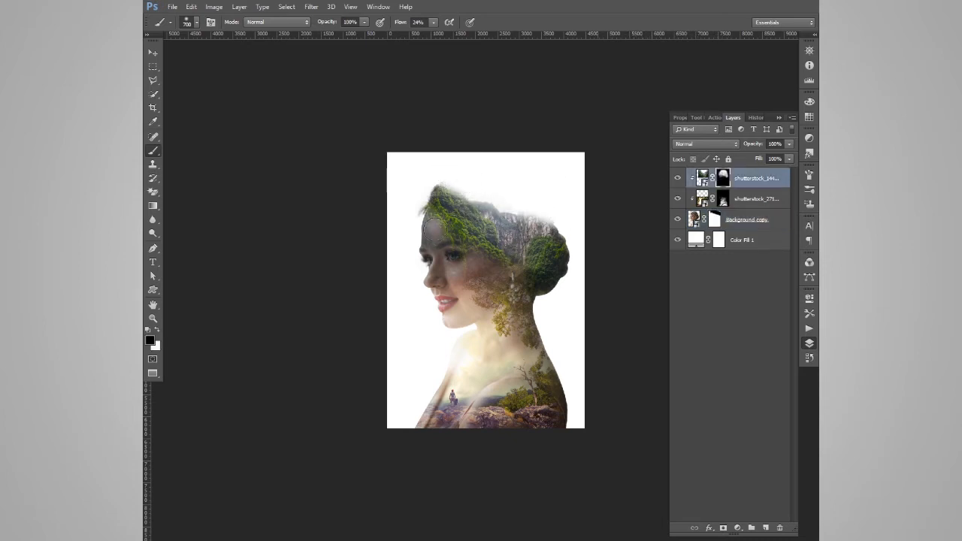
pyautogui.press('x')
pyautogui.moveTo(440, 229); pyautogui.dragTo(434, 217)
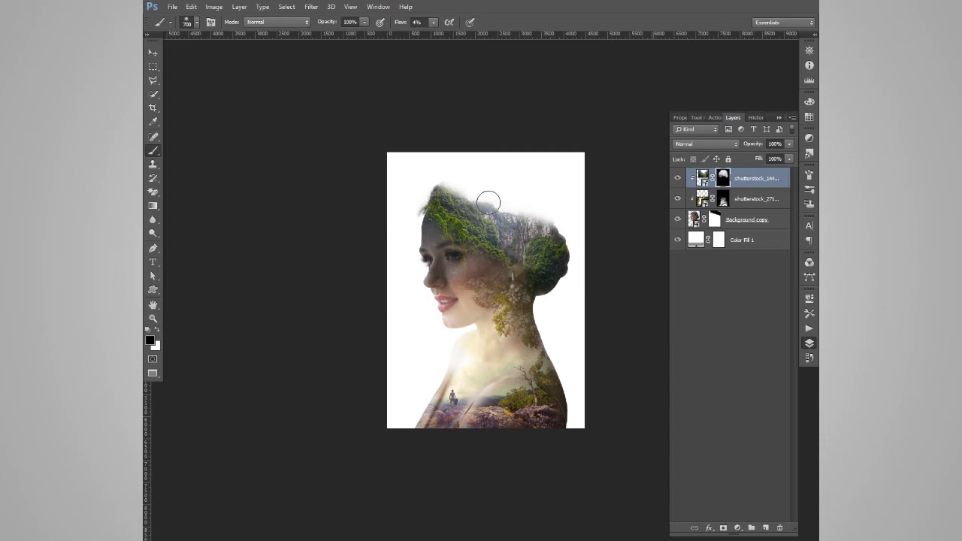
# Paint on the portrait layer's mask with an enlarged brush at 10% flow along the cliff edge above the bun
pyautogui.click(745, 219)
pyautogui.hotkey('ctrl', '+')
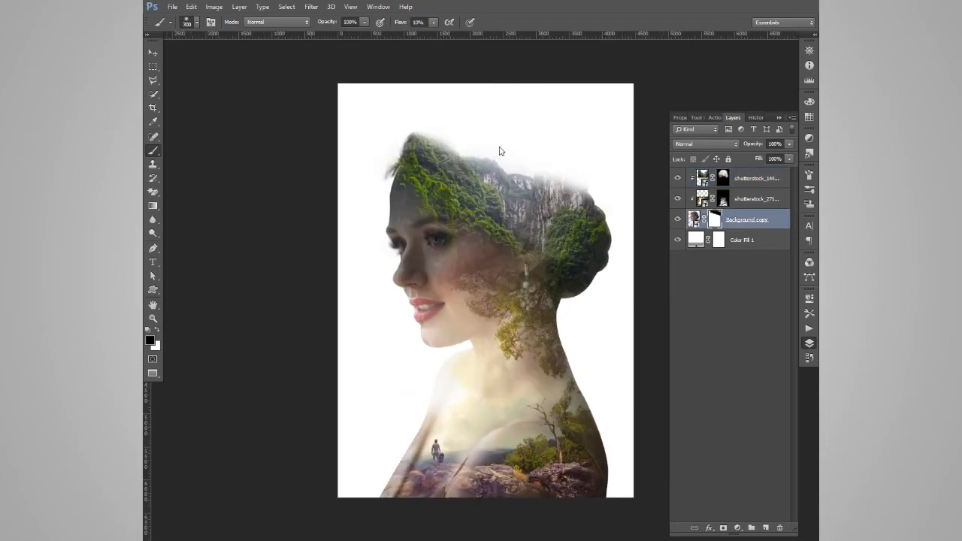
pyautogui.press(']')
pyautogui.press(']')
pyautogui.press(']')
pyautogui.press(']')
pyautogui.press('x')
pyautogui.moveTo(569, 191)
pyautogui.mouseDown()
pyautogui.moveTo(597, 172)
pyautogui.moveTo(444, 137)
pyautogui.moveTo(464, 162)
pyautogui.moveTo(427, 112)
pyautogui.moveTo(453, 112)
pyautogui.moveTo(458, 129)
pyautogui.moveTo(494, 155)
pyautogui.moveTo(419, 123)
pyautogui.moveTo(413, 130)
pyautogui.moveTo(605, 203)
pyautogui.mouseUp()
pyautogui.press('x')
# Soften the upper outline of the forested hair on the portrait layer's mask with a larger low-flow brush
pyautogui.press(']')
pyautogui.press(']')
pyautogui.press(']')
pyautogui.press(']')
pyautogui.press('[')
pyautogui.press('[')
pyautogui.moveTo(419, 145)
pyautogui.mouseDown()
pyautogui.moveTo(505, 176)
pyautogui.moveTo(551, 175)
pyautogui.mouseUp()
pyautogui.click(152, 51)
pyautogui.hotkey('ctrl', '-')
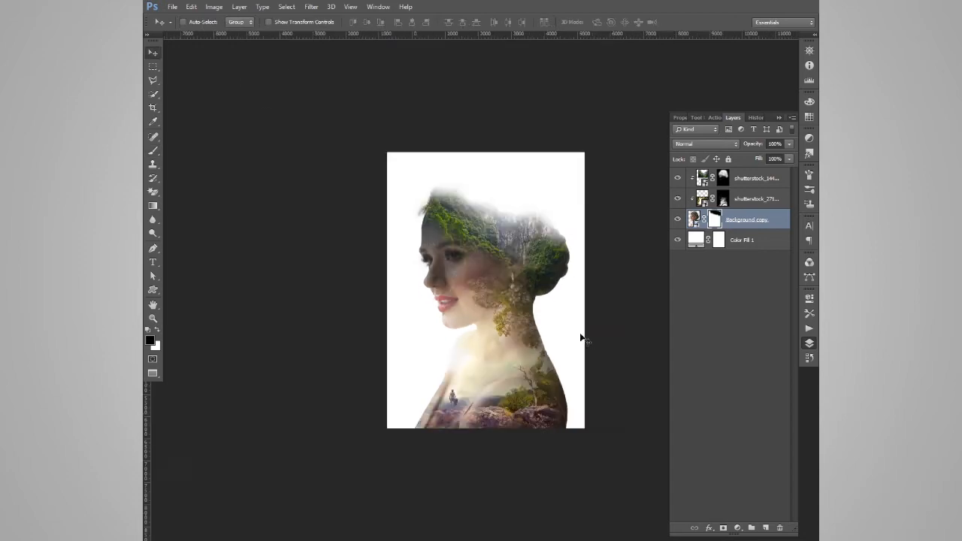
# Paint white on the mountain valley layer's mask to extend the dark foliage over the forehead, eyes and upper cheek
pyautogui.click(723, 178)
pyautogui.hotkey('ctrl', '+')
pyautogui.hotkey('ctrl', '+')
pyautogui.hotkey('ctrl', '+')
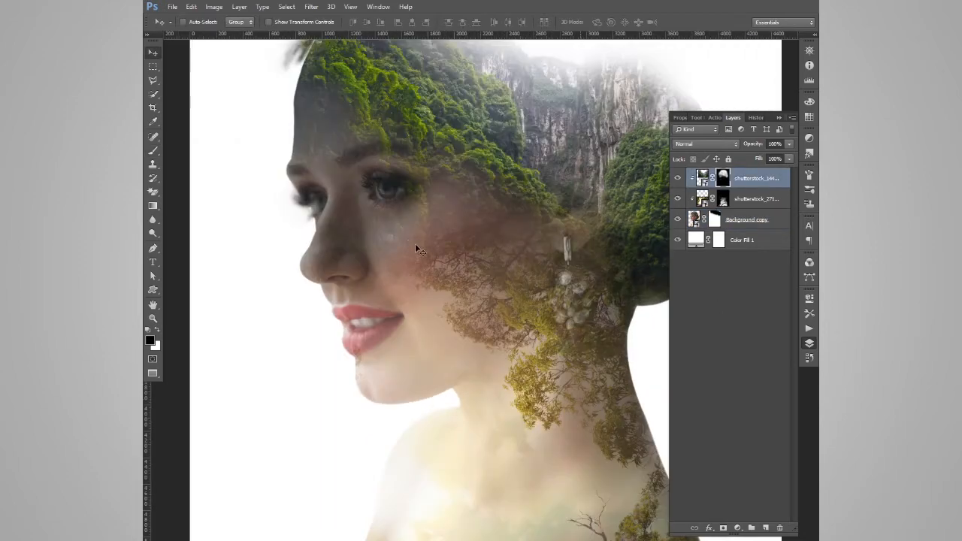
pyautogui.press('x')
pyautogui.press('b')
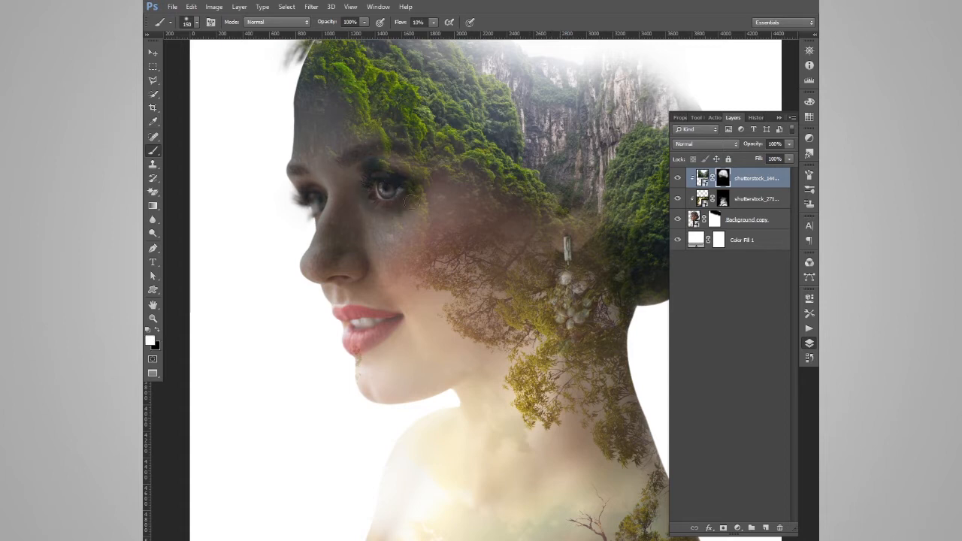
pyautogui.moveTo(388, 164)
pyautogui.mouseDown()
pyautogui.moveTo(312, 165)
pyautogui.moveTo(351, 144)
pyautogui.moveTo(307, 154)
pyautogui.moveTo(315, 184)
pyautogui.moveTo(421, 213)
pyautogui.mouseUp()
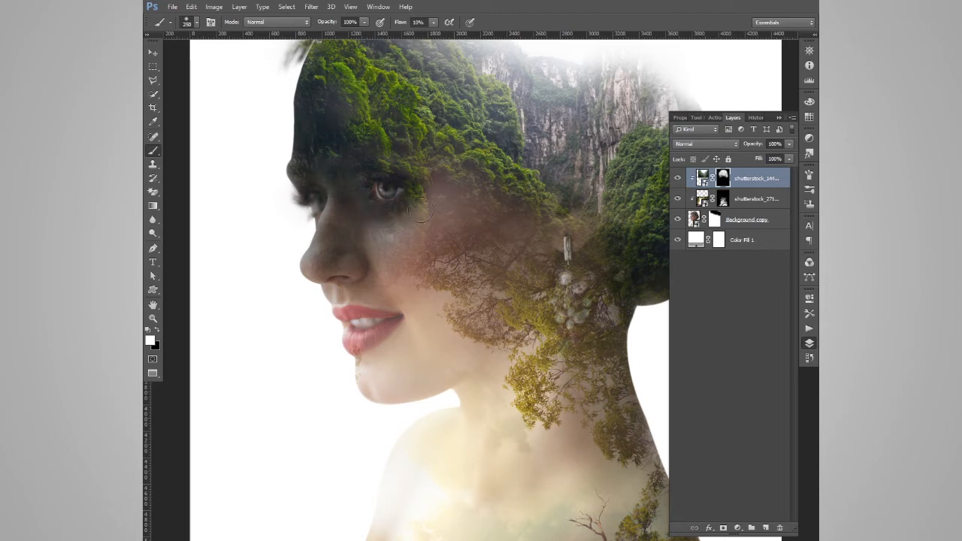
pyautogui.moveTo(448, 175)
pyautogui.mouseDown()
pyautogui.moveTo(324, 220)
pyautogui.moveTo(315, 260)
pyautogui.moveTo(382, 251)
pyautogui.moveTo(445, 224)
pyautogui.mouseUp()
pyautogui.press('x')
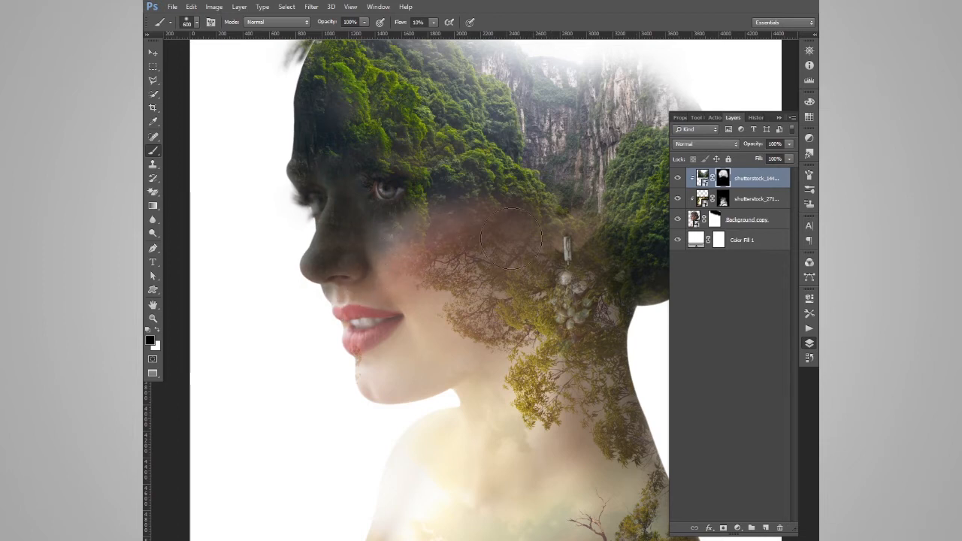
pyautogui.press('v')
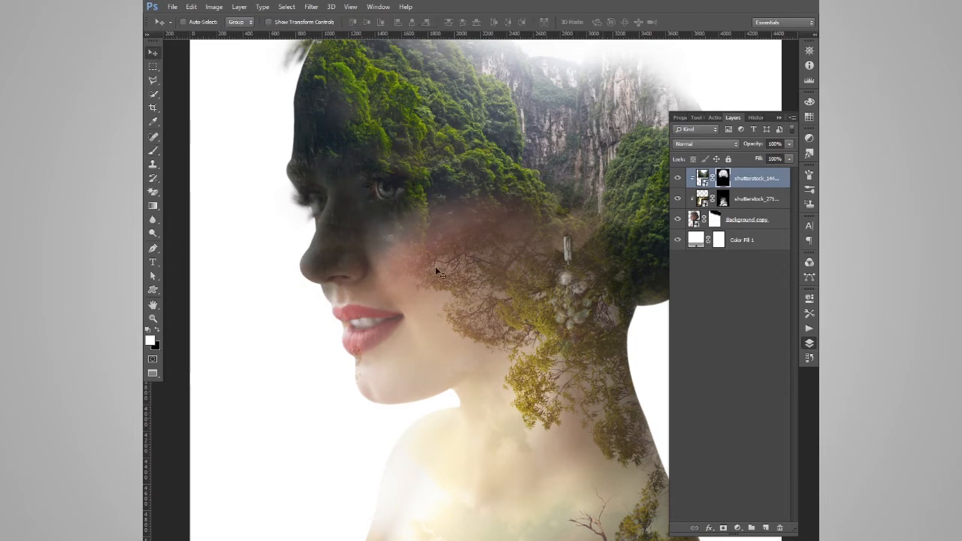
# Paint black on the mountain valley layer's mask over the nose with a size 700 brush to bring back the skin
pyautogui.hotkey('ctrl', '-')
pyautogui.hotkey('ctrl', '-')
pyautogui.hotkey('ctrl', '-')
pyautogui.hotkey('ctrl', '+')
pyautogui.press('b')
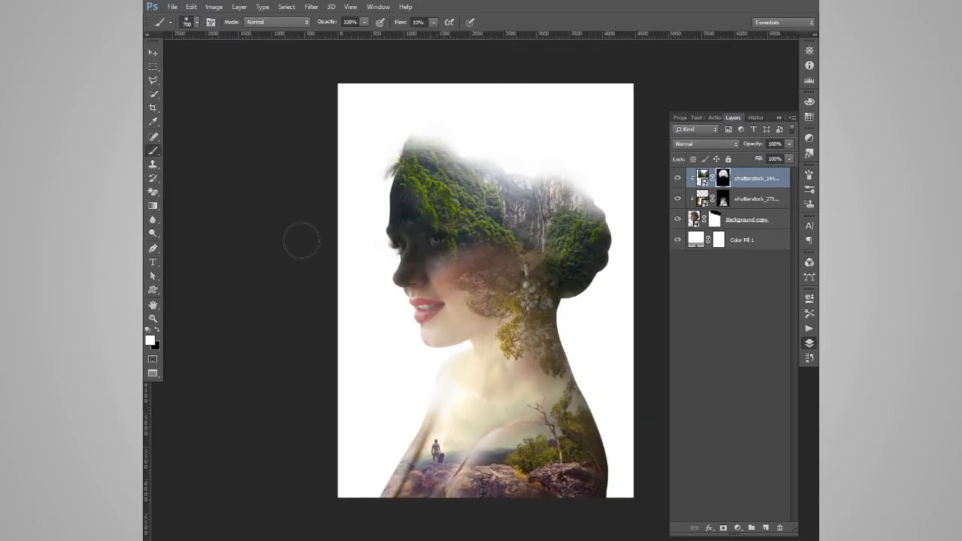
pyautogui.press('Return')
pyautogui.press('x')
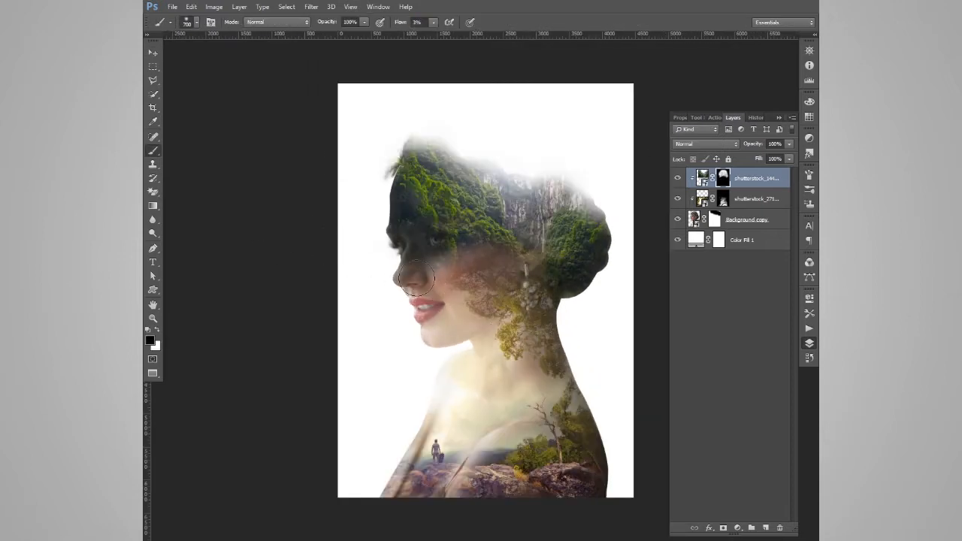
pyautogui.moveTo(403, 291); pyautogui.dragTo(419, 265)
pyautogui.click(416, 276)
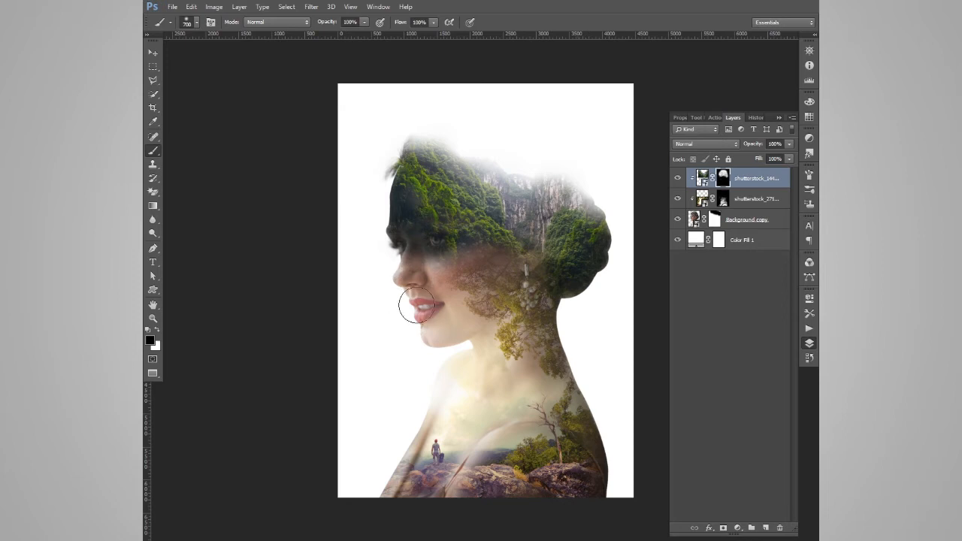
# Paint on the forest layer's mask around the nose, mouth and chin, reducing the brush flow to 6%
pyautogui.hotkey('alt', '[')
pyautogui.moveTo(420, 294); pyautogui.dragTo(432, 313)
pyautogui.hotkey('ctrl', 'space')
pyautogui.moveTo(402, 22); pyautogui.dragTo(340, 24)
pyautogui.press('x')
pyautogui.moveTo(440, 307); pyautogui.dragTo(429, 337)
pyautogui.press('x')
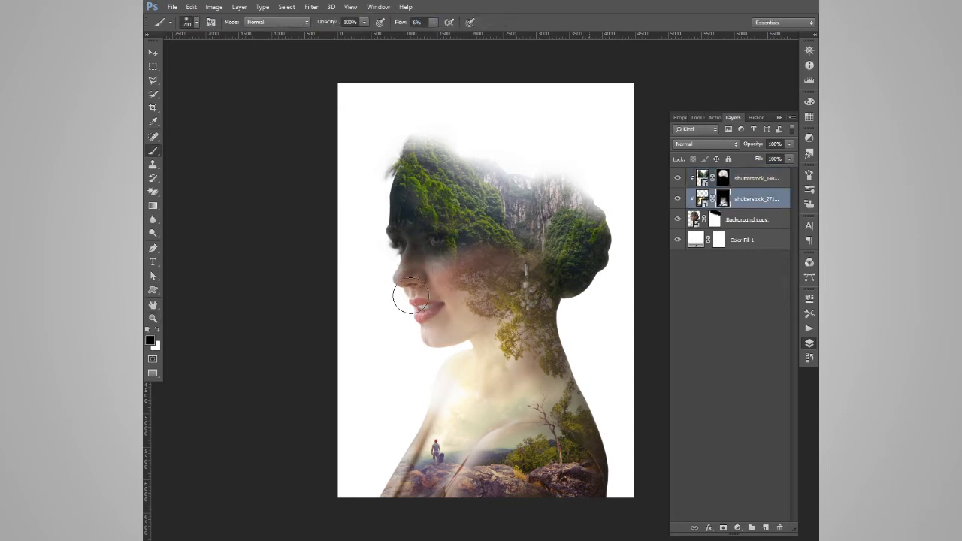
# Touch up the mountain valley layer's mask between the cheek and the nose
pyautogui.click(723, 179)
pyautogui.press('x')
pyautogui.moveTo(436, 272)
pyautogui.mouseDown()
pyautogui.moveTo(412, 279)
pyautogui.moveTo(412, 298)
pyautogui.moveTo(414, 287)
pyautogui.mouseUp()
pyautogui.press('x')
pyautogui.press('x')
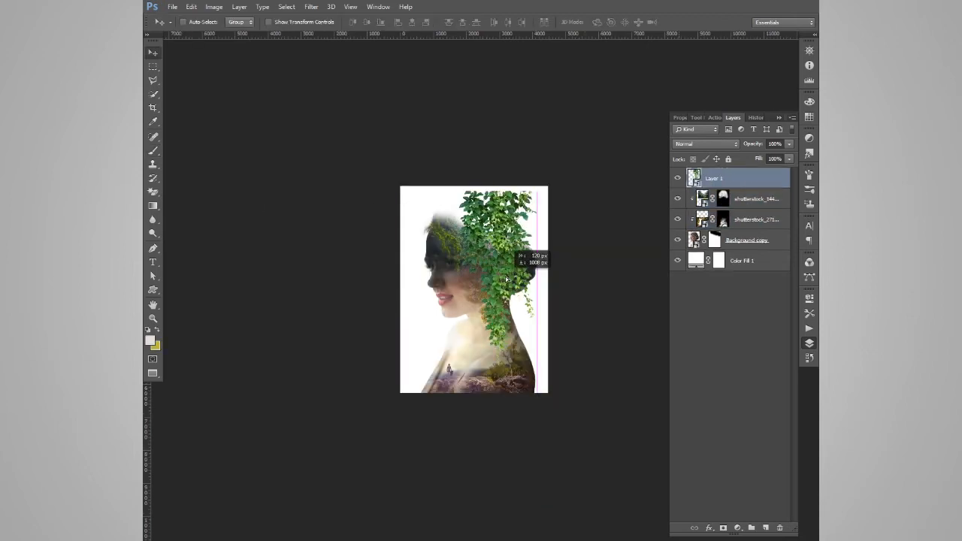
# Position the green ivy image over the earring so it hangs down the side of the neck
pyautogui.moveTo(530, 197); pyautogui.dragTo(505, 251)
pyautogui.press('Return')
pyautogui.moveTo(495, 284); pyautogui.dragTo(498, 302)
pyautogui.hotkey('ctrl', '+')
pyautogui.hotkey('ctrl', '+')
# Add a mask to the ivy layer and paint black to fade its upper and front edges into the portrait
pyautogui.click(723, 528)
pyautogui.press('d')
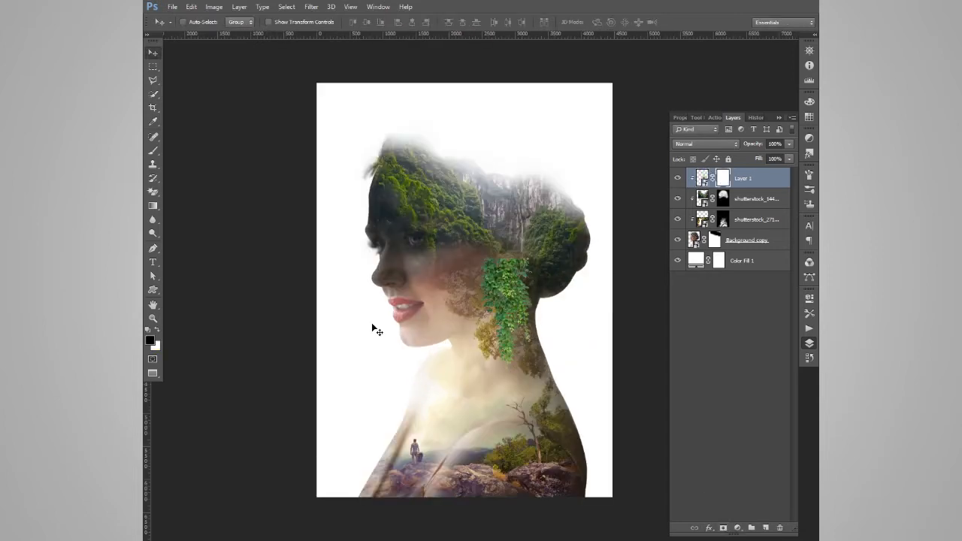
pyautogui.press('b')
pyautogui.moveTo(494, 258)
pyautogui.mouseDown()
pyautogui.moveTo(526, 269)
pyautogui.moveTo(485, 305)
pyautogui.mouseUp()
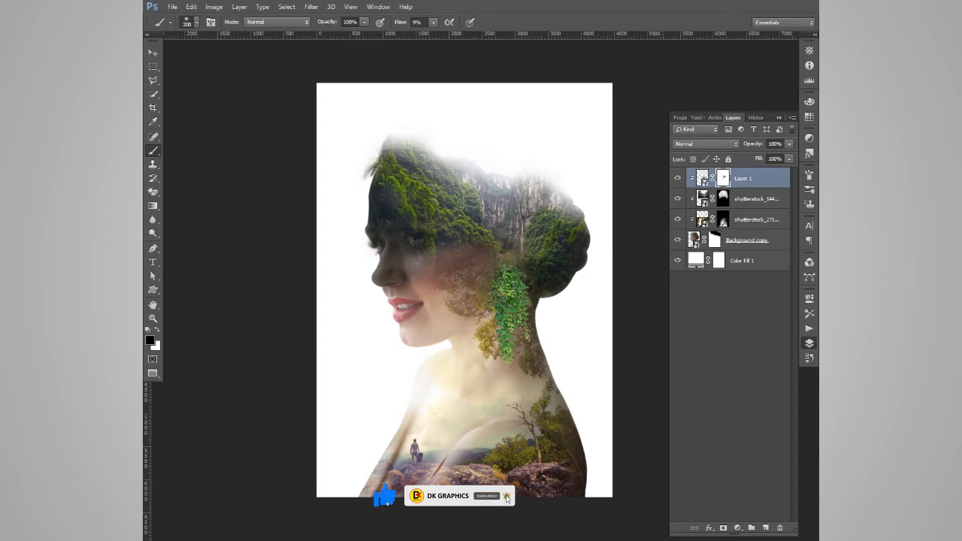
pyautogui.press('x')
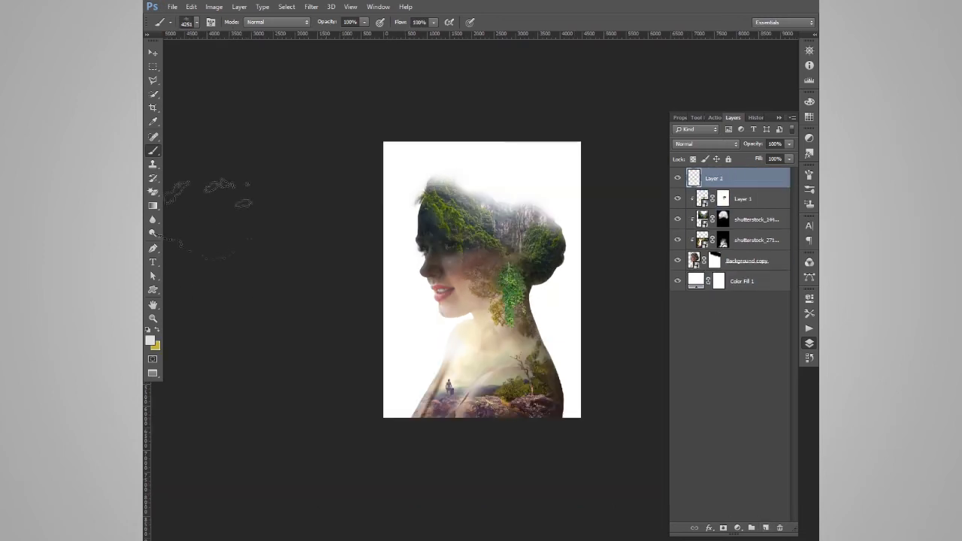
# Reduce the textured brush to size 2100 for Layer 2 and lower that layer's opacity to 74%
pyautogui.press('[')
pyautogui.press('[')
pyautogui.press('[')
pyautogui.press('[')
pyautogui.press('[')
pyautogui.press('[')
pyautogui.press('[')
pyautogui.press('[')
pyautogui.press('[')
pyautogui.press('[')
pyautogui.press('[')
pyautogui.press('[')
pyautogui.press('[')
pyautogui.press('[')
pyautogui.press('[')
pyautogui.press('[')
pyautogui.press('[')
pyautogui.press('[')
pyautogui.press('[')
pyautogui.press('[')
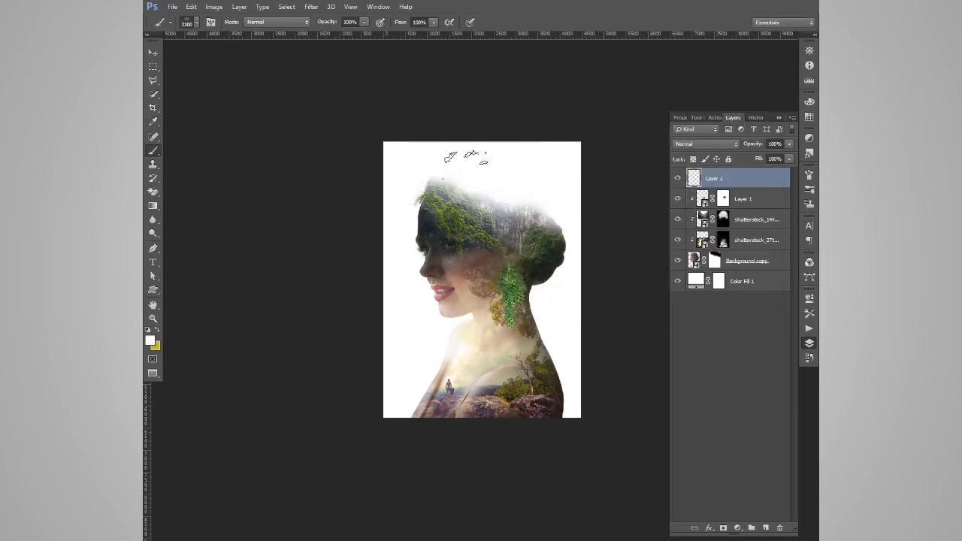
pyautogui.moveTo(760, 145); pyautogui.dragTo(749, 146)
# Paint black on the mountain valley layer's mask over the nose and cheek using a soft brush at 6% flow
pyautogui.click(723, 219)
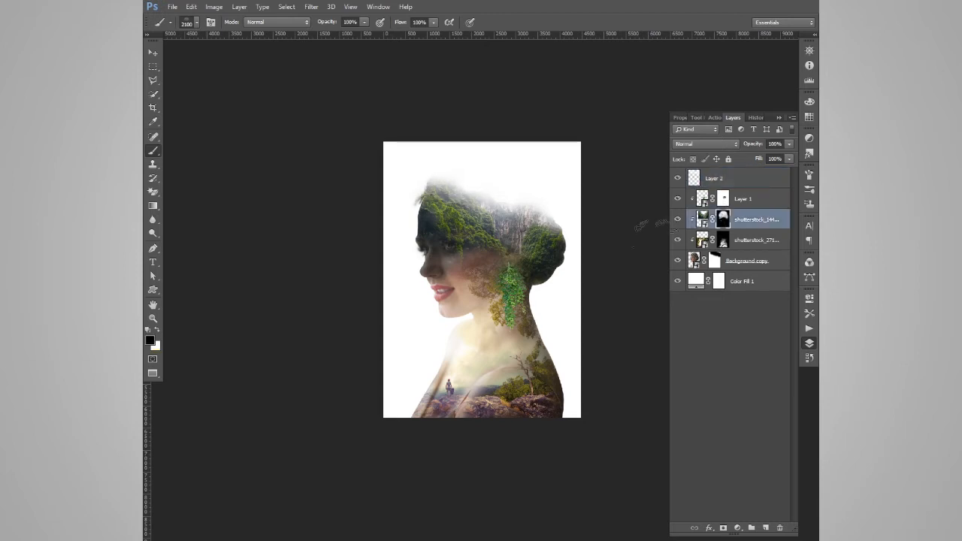
pyautogui.click(186, 23)
pyautogui.doubleClick(179, 101)
pyautogui.hotkey('shift', '0')
pyautogui.hotkey('shift', '6')
pyautogui.moveTo(427, 275)
pyautogui.mouseDown()
pyautogui.moveTo(459, 296)
pyautogui.moveTo(444, 273)
pyautogui.moveTo(435, 310)
pyautogui.moveTo(439, 270)
pyautogui.mouseUp()
# Paint on the forest layer's mask along the front of the face between the mouth and nose
pyautogui.hotkey('alt', '[')
pyautogui.press('x')
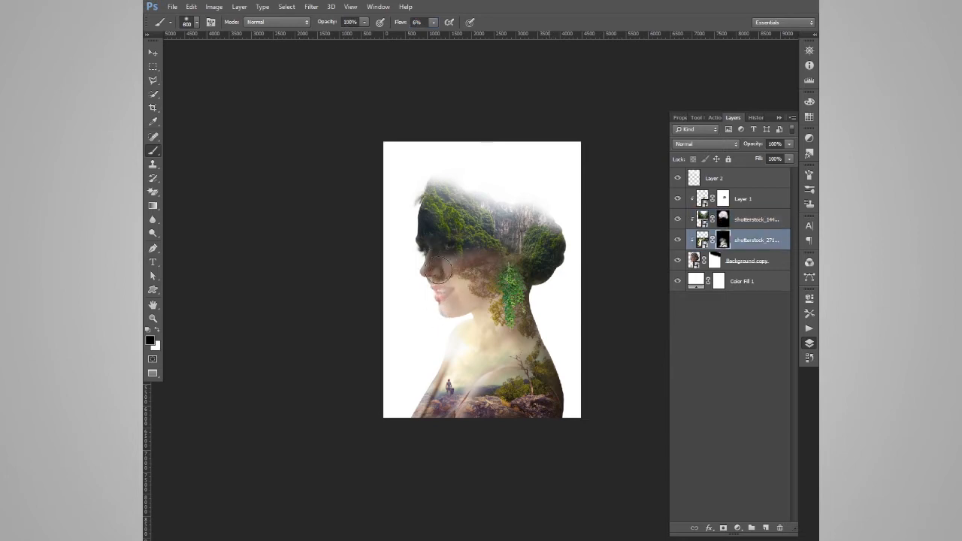
pyautogui.moveTo(428, 309); pyautogui.dragTo(428, 281)
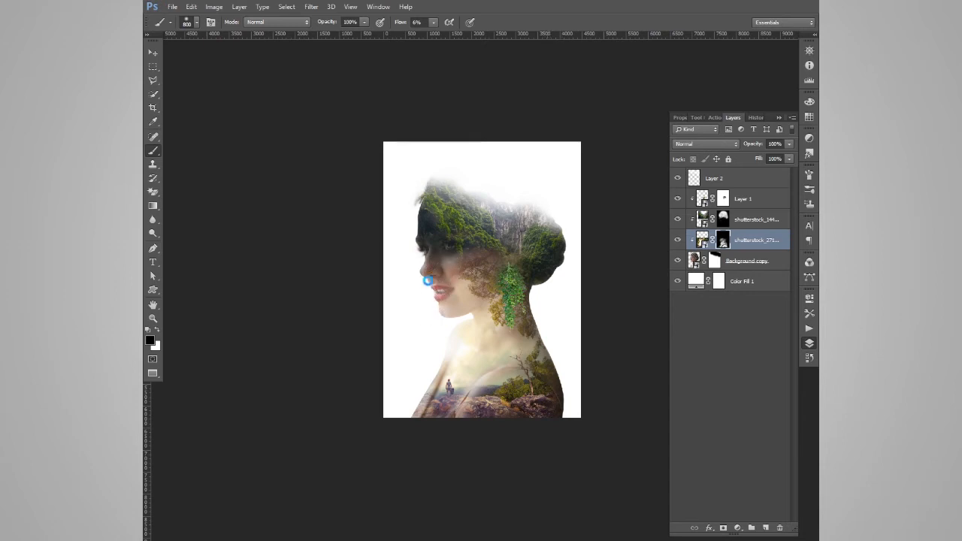
pyautogui.hotkey('alt', ']')
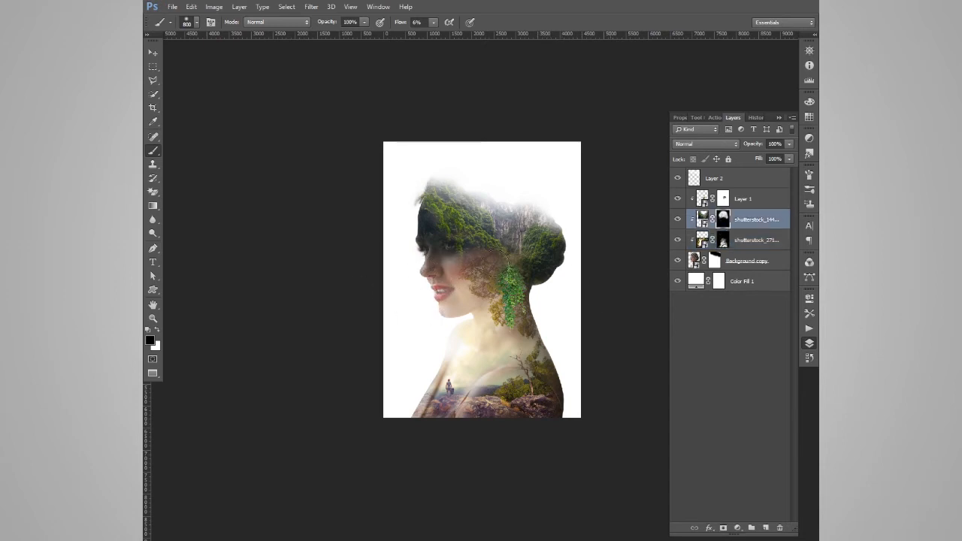
# Clip Layer 2 to the portrait group below and set its opacity to 49%
pyautogui.press('v')
pyautogui.click(764, 185)
pyautogui.keyDown('alt'); pyautogui.click(700, 189); pyautogui.keyUp('alt')
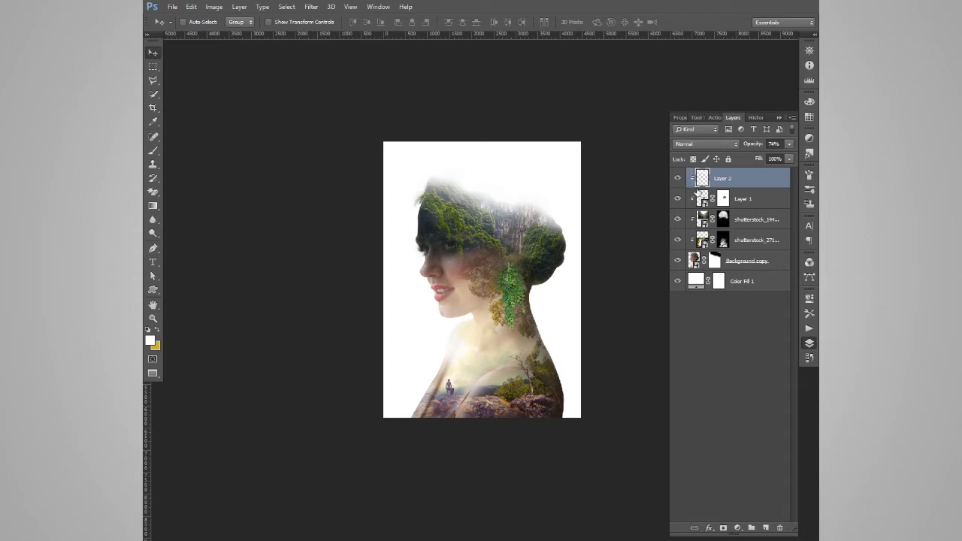
pyautogui.press('4')
pyautogui.press('9')
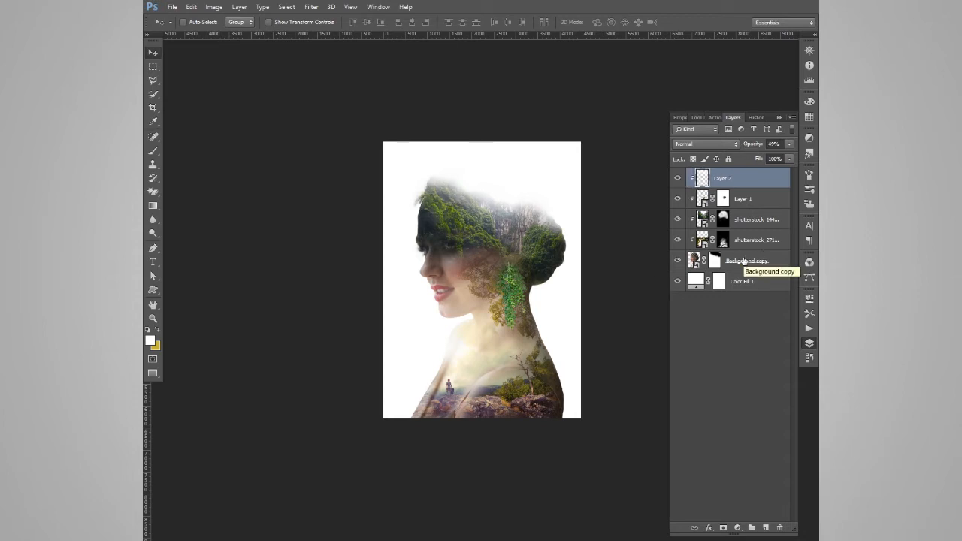
# Add a radial gradient fill layer above the white background fill, based on the Foreground to Background preset
pyautogui.click(742, 283)
pyautogui.click(738, 527)
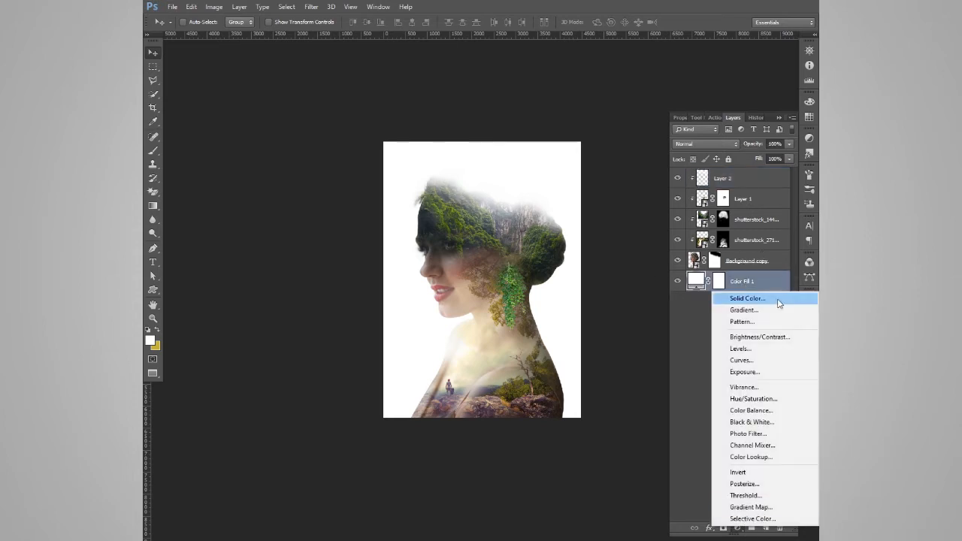
pyautogui.click(775, 310)
pyautogui.click(601, 136)
pyautogui.click(593, 153)
pyautogui.click(609, 118)
pyautogui.click(587, 212)
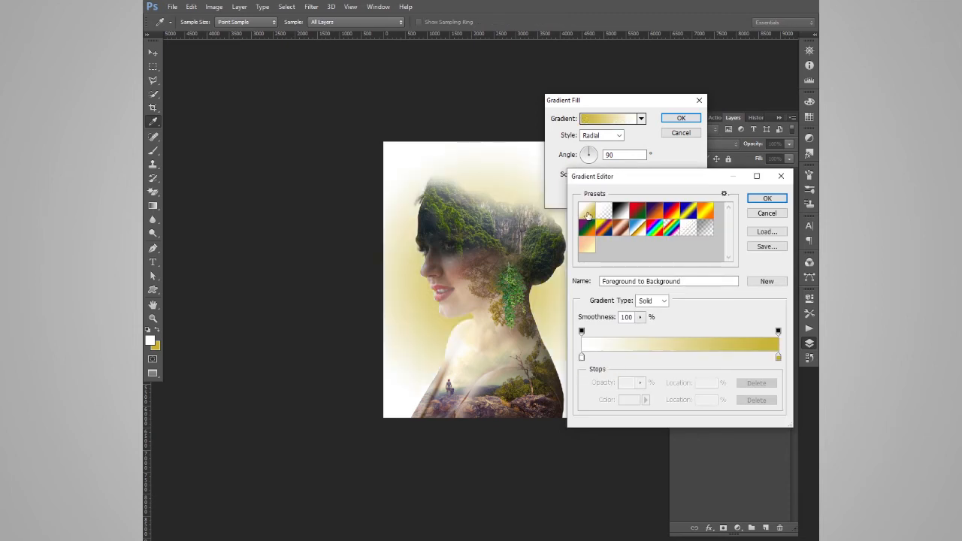
# Swap the gradient's colour stops so white is at the end, and set the start stop's colour to f9f3d0
pyautogui.moveTo(779, 362); pyautogui.dragTo(639, 362)
pyautogui.moveTo(582, 359); pyautogui.dragTo(779, 361)
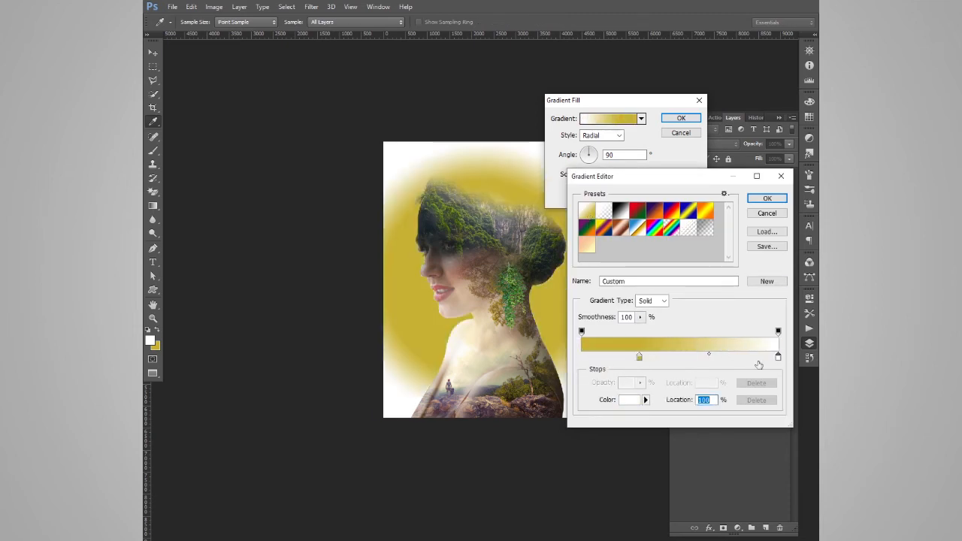
pyautogui.moveTo(639, 359); pyautogui.dragTo(580, 360)
pyautogui.doubleClick(581, 359)
pyautogui.click(610, 211)
pyautogui.moveTo(610, 211); pyautogui.dragTo(519, 159)
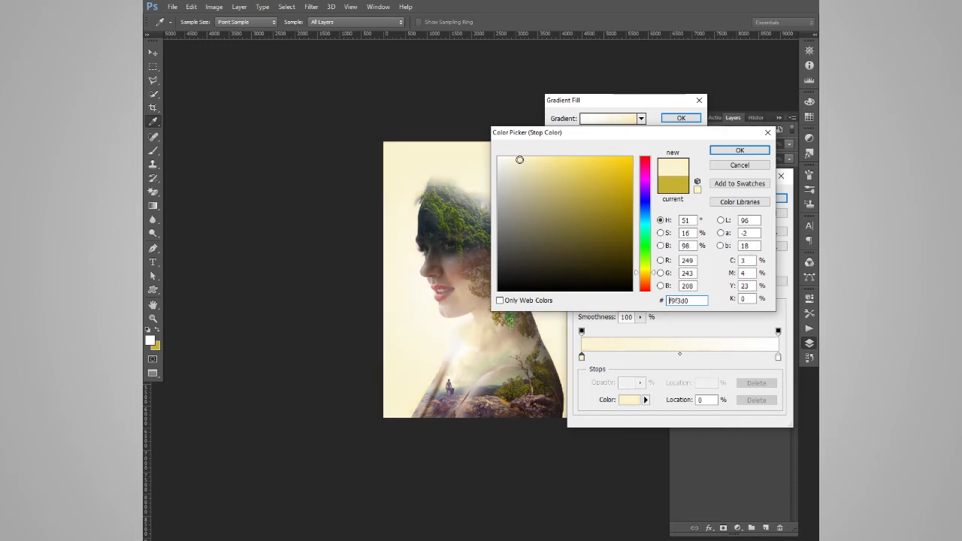
pyautogui.press('Return')
# Set the gradient's end opacity stop to 33%, its colour midpoint to 55%, and its start stop to a stronger yellow
pyautogui.click(779, 331)
pyautogui.moveTo(640, 383); pyautogui.dragTo(605, 396)
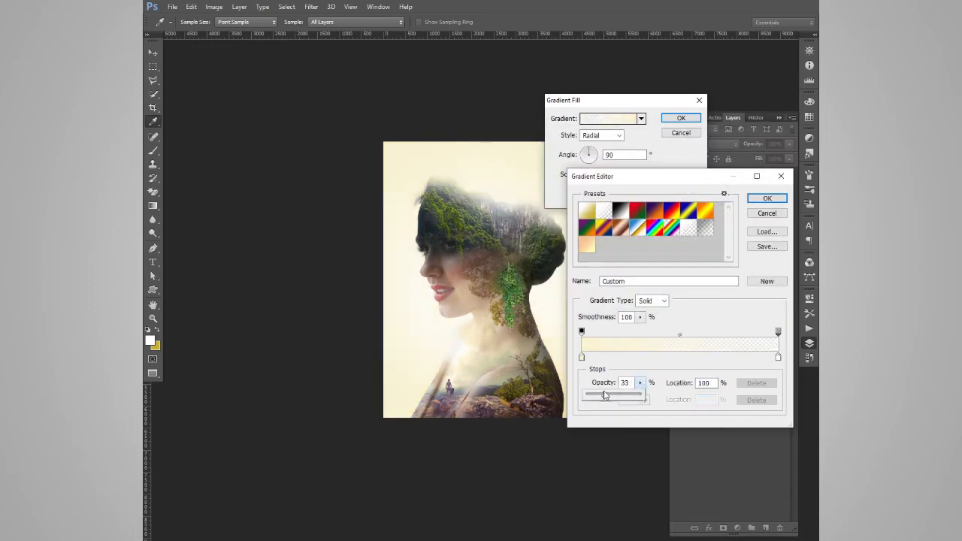
pyautogui.click(681, 355)
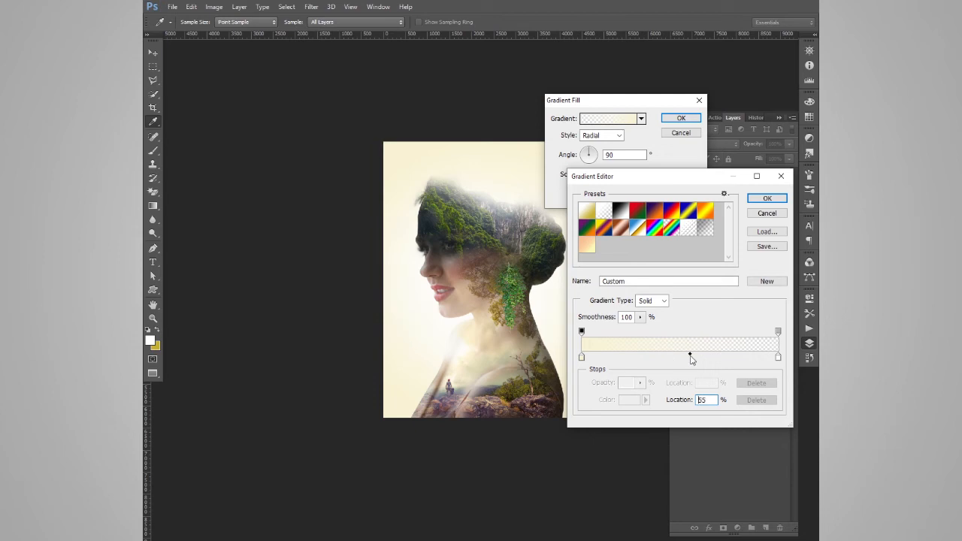
pyautogui.doubleClick(581, 356)
pyautogui.press('Return')
pyautogui.click(767, 198)
# Reposition the radial gradient on the canvas and set its scale to 96%
pyautogui.moveTo(515, 246); pyautogui.dragTo(474, 287)
pyautogui.doubleClick(585, 175)
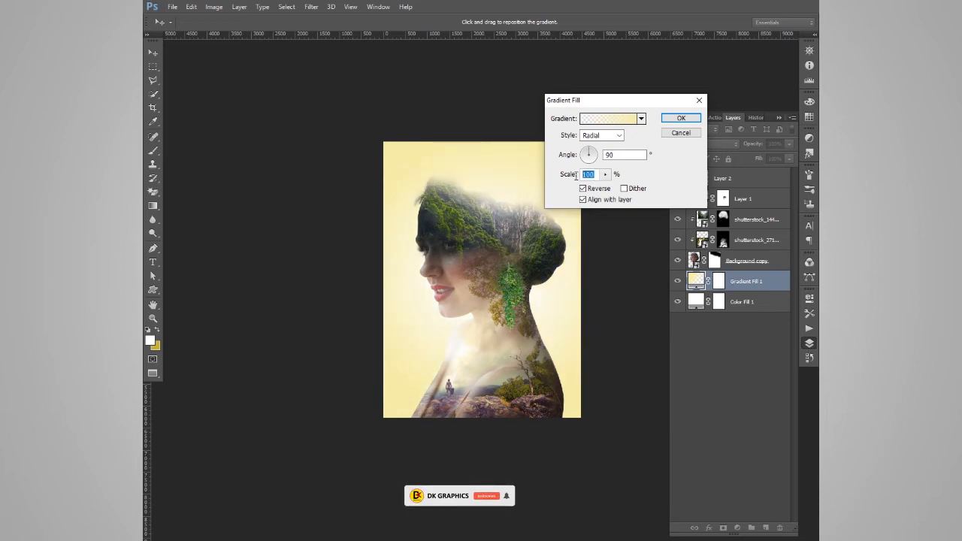
pyautogui.write('150')
pyautogui.moveTo(573, 174); pyautogui.dragTo(568, 174)
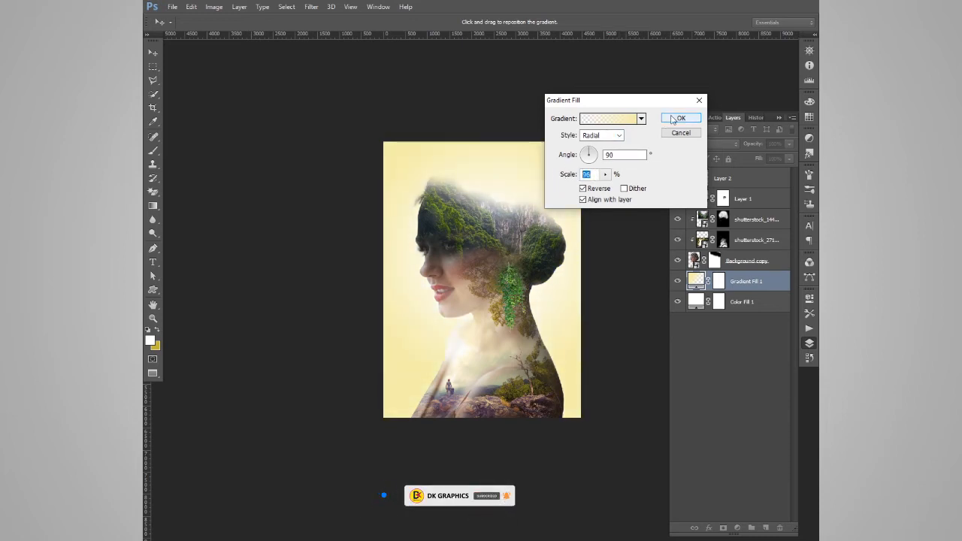
# Change the gradient's start stop to a paler cream, keep the end stop's colour, and apply the gradient fill
pyautogui.click(606, 121)
pyautogui.doubleClick(582, 357)
pyautogui.click(518, 158)
pyautogui.click(740, 150)
pyautogui.doubleClick(779, 358)
pyautogui.click(740, 151)
pyautogui.click(770, 199)
pyautogui.click(681, 118)
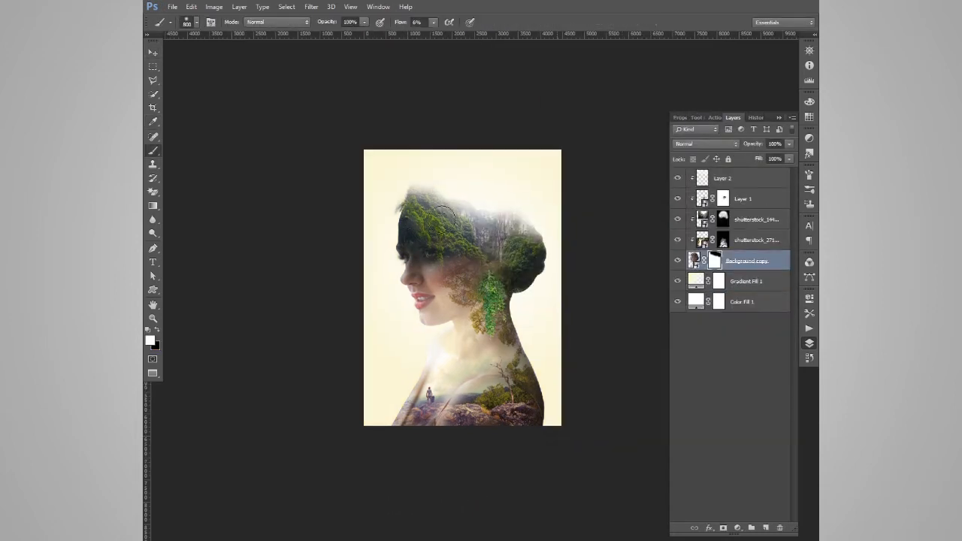
# Hide both background fills, stamp the remaining portrait layers into a new top layer, and show the fills again
pyautogui.press('x')
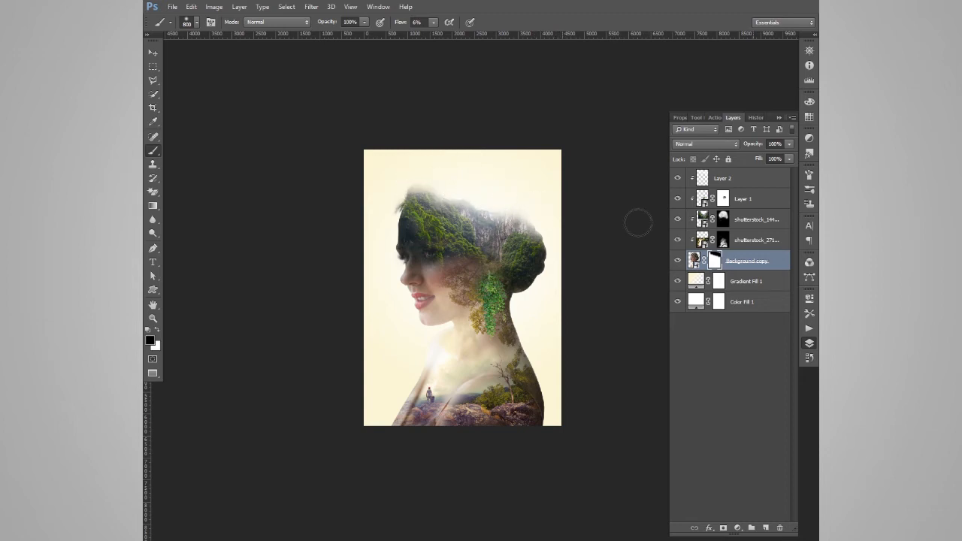
pyautogui.press('v')
pyautogui.moveTo(677, 281); pyautogui.dragTo(677, 301)
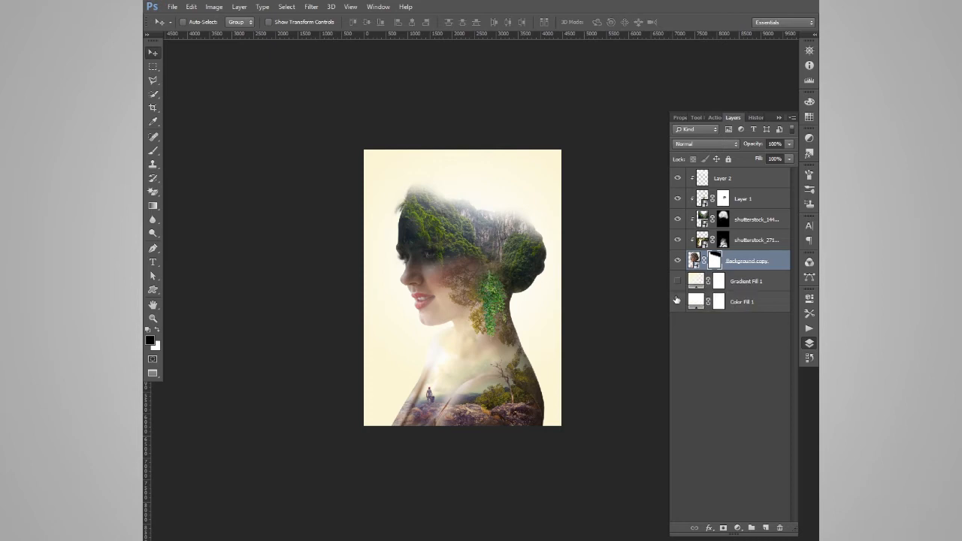
pyautogui.click(752, 177)
pyautogui.hotkey('ctrl', 'alt', 'shift', 'e')
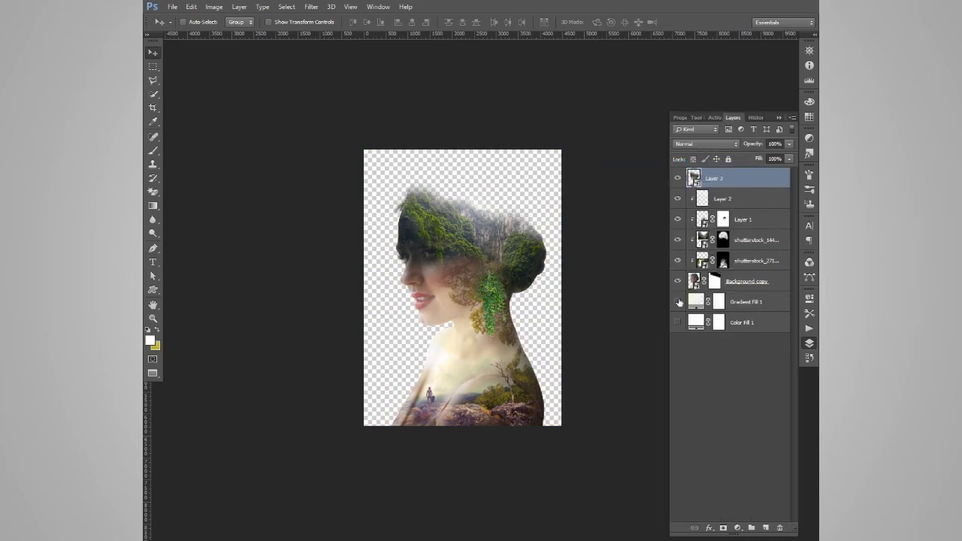
pyautogui.moveTo(679, 302); pyautogui.dragTo(678, 322)
# In the Camera Raw Filter, set temperature +23, tint +11, exposure +0.20, contrast +8, highlights -100, shadows +36, whites -63, blacks -45, clarity +5, vibrance +10
pyautogui.click(311, 7)
pyautogui.click(388, 198)
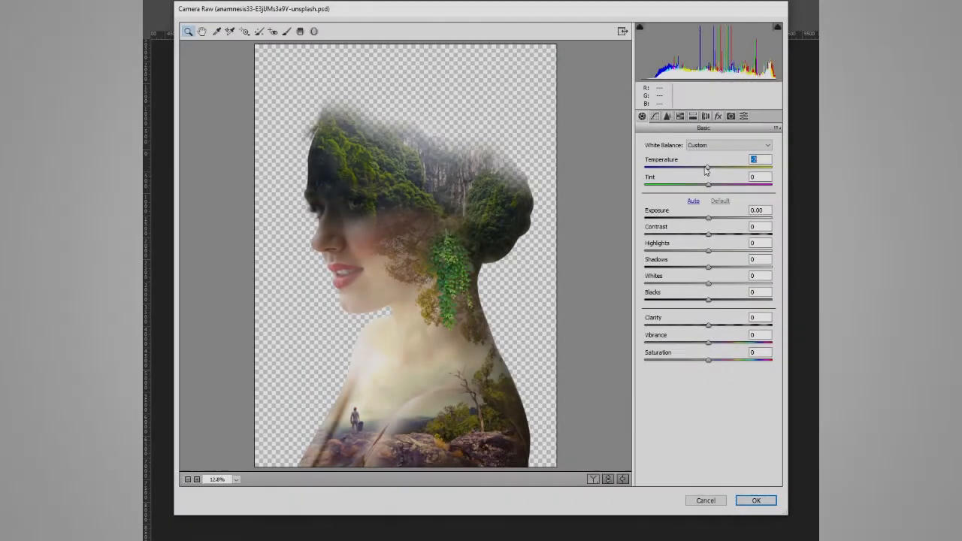
pyautogui.moveTo(708, 169); pyautogui.dragTo(723, 170)
pyautogui.moveTo(708, 186); pyautogui.dragTo(716, 186)
pyautogui.moveTo(709, 219); pyautogui.dragTo(714, 235)
pyautogui.moveTo(711, 219); pyautogui.dragTo(645, 250)
pyautogui.moveTo(708, 267); pyautogui.dragTo(716, 344)
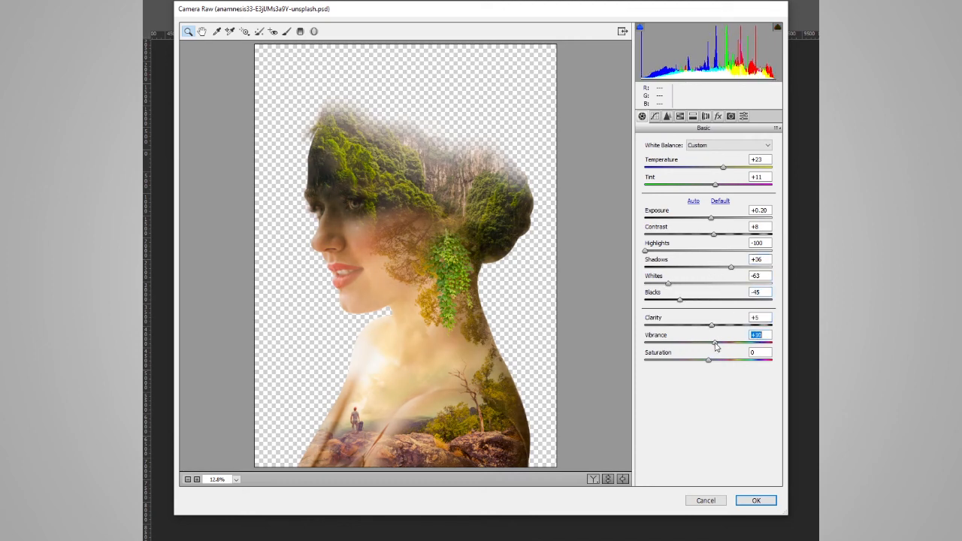
# Adjust the tone curve and set HSL luminance to yellows +26, greens -70 and aquas +37, with slightly lower oranges
pyautogui.click(655, 115)
pyautogui.moveTo(708, 308); pyautogui.dragTo(702, 357)
pyautogui.click(667, 115)
pyautogui.click(705, 156)
pyautogui.moveTo(708, 244); pyautogui.dragTo(656, 256)
pyautogui.moveTo(706, 231); pyautogui.dragTo(724, 228)
pyautogui.moveTo(708, 261); pyautogui.dragTo(733, 269)
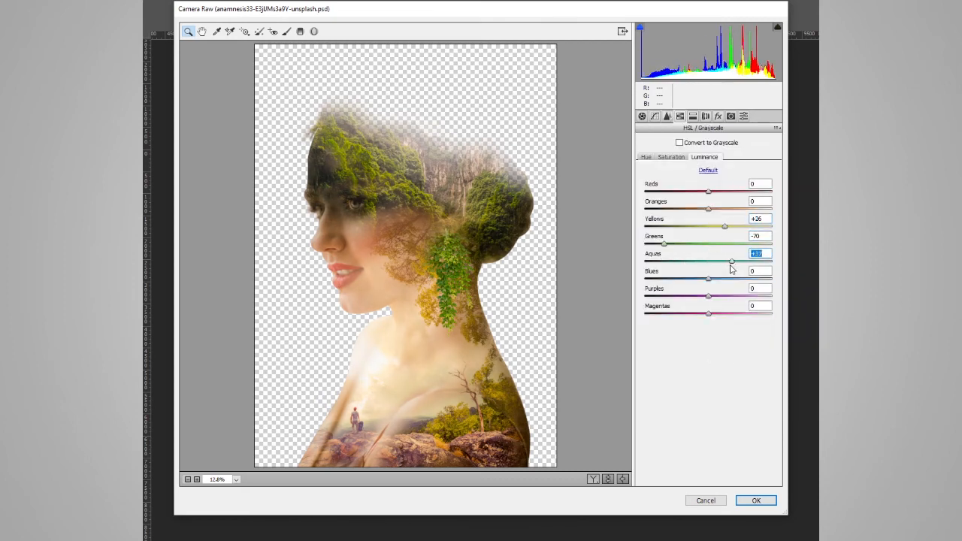
pyautogui.click(708, 275)
pyautogui.moveTo(708, 208)
pyautogui.mouseDown()
pyautogui.moveTo(692, 210)
pyautogui.moveTo(697, 193)
pyautogui.mouseUp()
# Set HSL saturation to oranges +13 and yellows +15, and lower the hue of the greens, yellows and magentas
pyautogui.click(673, 158)
pyautogui.moveTo(709, 227)
pyautogui.mouseDown()
pyautogui.moveTo(718, 229)
pyautogui.moveTo(717, 210)
pyautogui.mouseUp()
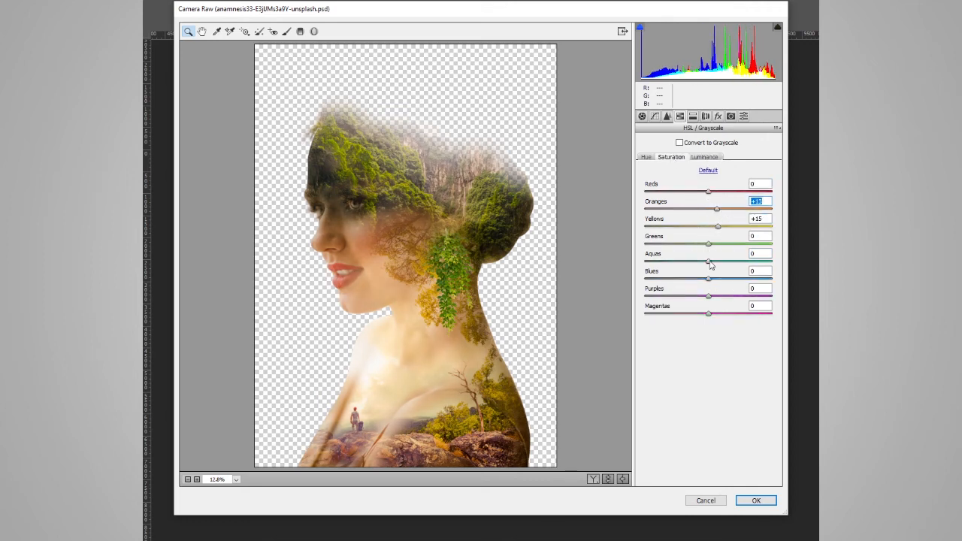
pyautogui.click(646, 157)
pyautogui.moveTo(709, 244); pyautogui.dragTo(689, 246)
pyautogui.moveTo(708, 228); pyautogui.dragTo(692, 228)
pyautogui.moveTo(708, 210); pyautogui.dragTo(708, 211)
pyautogui.moveTo(708, 313); pyautogui.dragTo(651, 312)
# Add a warm split tone to the highlights and apply the Camera Raw adjustments to the stamped layer
pyautogui.click(693, 117)
pyautogui.moveTo(646, 160); pyautogui.dragTo(664, 161)
pyautogui.moveTo(646, 177); pyautogui.dragTo(662, 207)
pyautogui.click(719, 117)
pyautogui.click(730, 116)
pyautogui.click(757, 500)
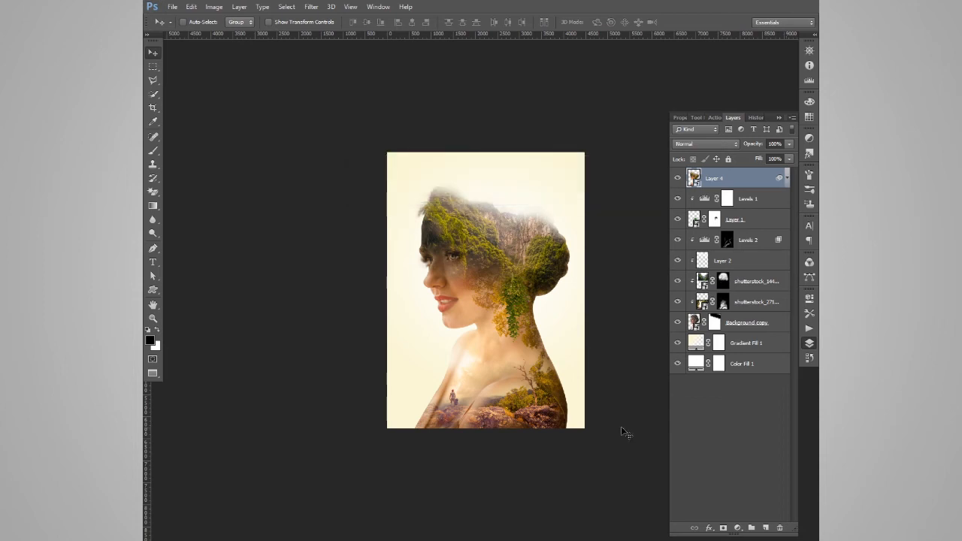
# Add a Selective Color adjustment layer and set its Yellows to -41% yellow with about +24% black
pyautogui.click(738, 528)
pyautogui.click(736, 509)
pyautogui.click(741, 163)
pyautogui.click(717, 173)
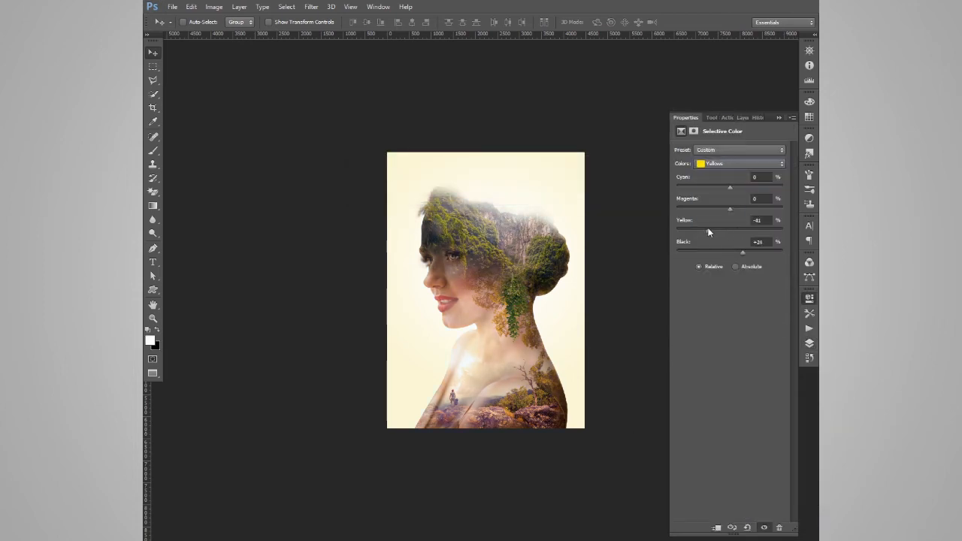
# Set the Selective Color Greens to +48% black with slightly less yellow, and reduce cyan and yellow in the Reds
pyautogui.click(740, 164)
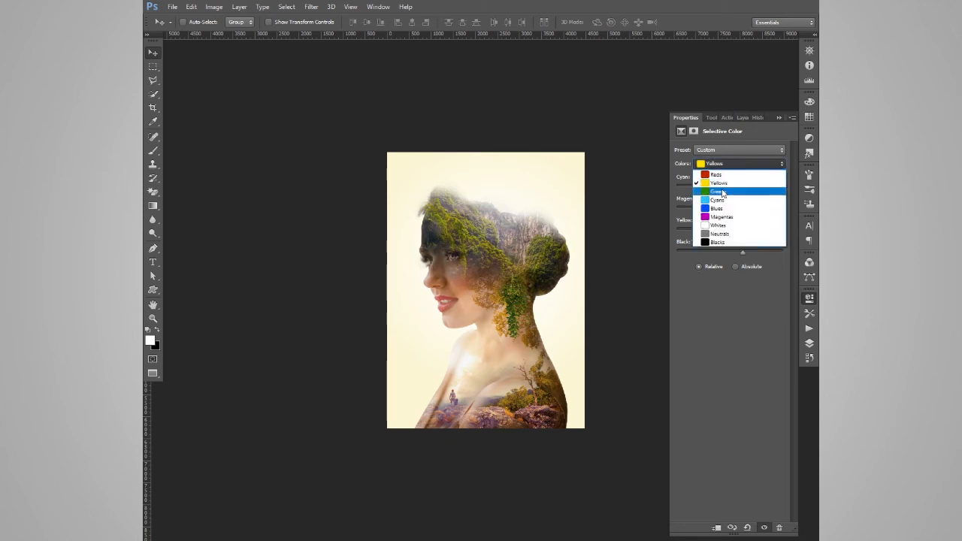
pyautogui.click(726, 184)
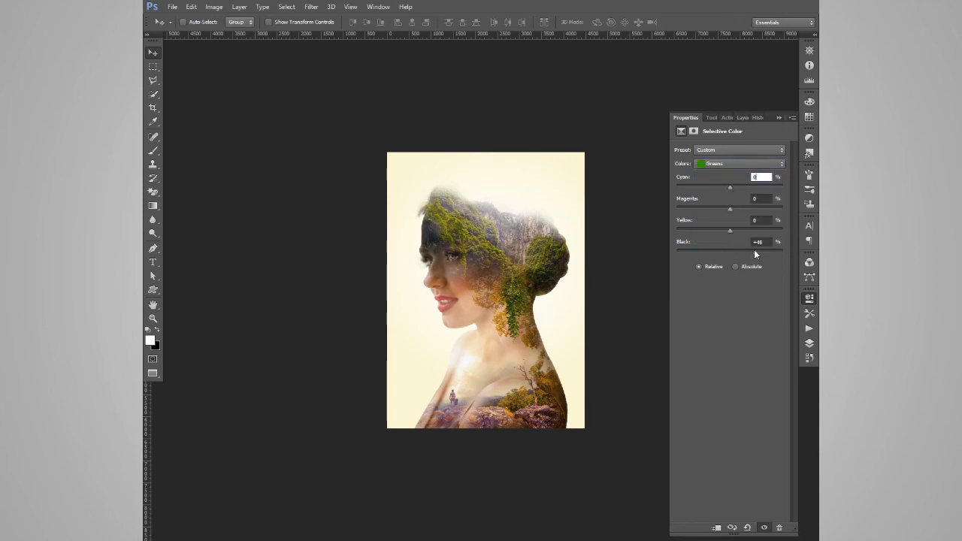
pyautogui.moveTo(729, 229); pyautogui.dragTo(724, 230)
pyautogui.click(739, 164)
pyautogui.click(722, 171)
pyautogui.moveTo(730, 187); pyautogui.dragTo(717, 187)
pyautogui.moveTo(728, 229); pyautogui.dragTo(714, 227)
pyautogui.click(810, 346)
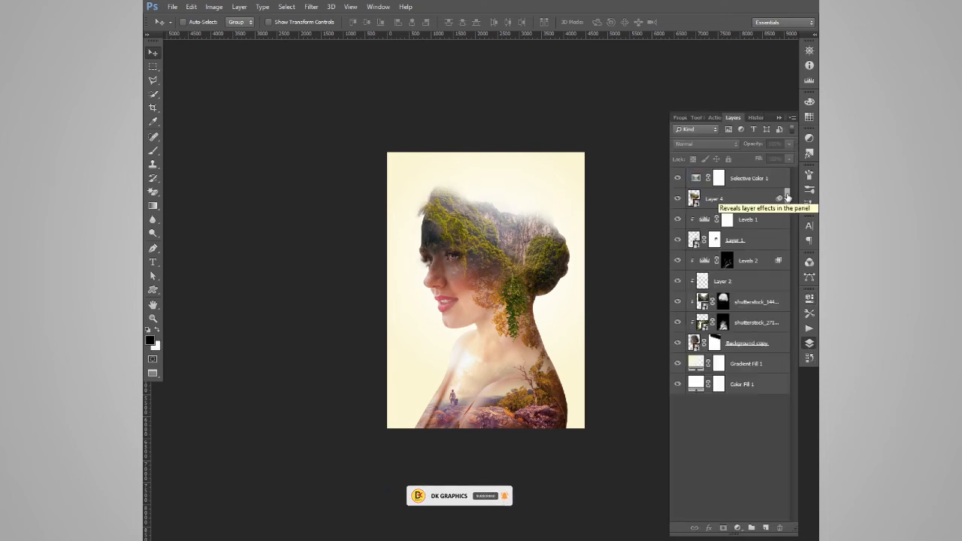
# Toggle the visibility of Layer 4 and the Levels adjustments to compare their effect on the portrait
pyautogui.click(677, 201)
pyautogui.click(677, 223)
pyautogui.click(677, 222)
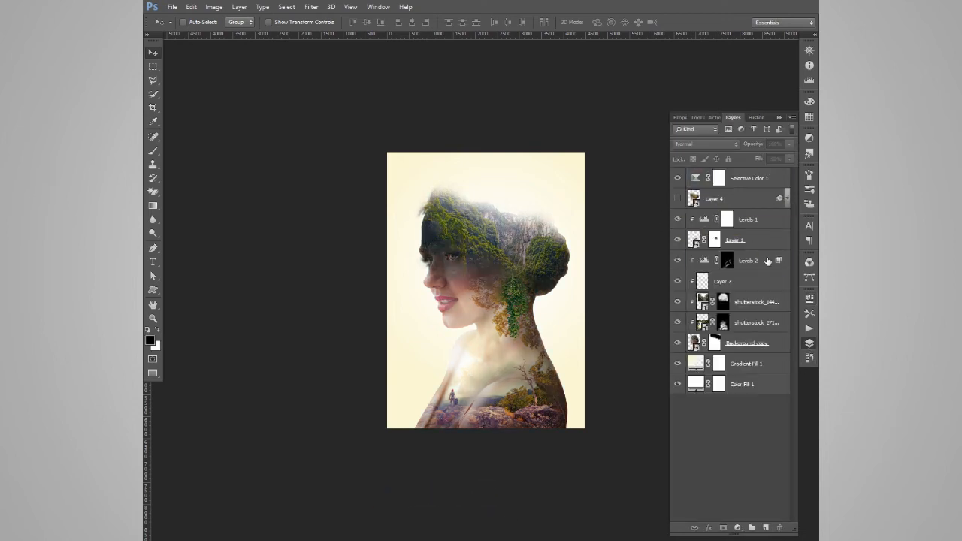
pyautogui.click(768, 262)
pyautogui.click(677, 262)
pyautogui.click(678, 263)
pyautogui.click(677, 202)
# Add a Color Balance adjustment at the top of the layer stack and shift its midtones toward magenta and cyan
pyautogui.click(737, 528)
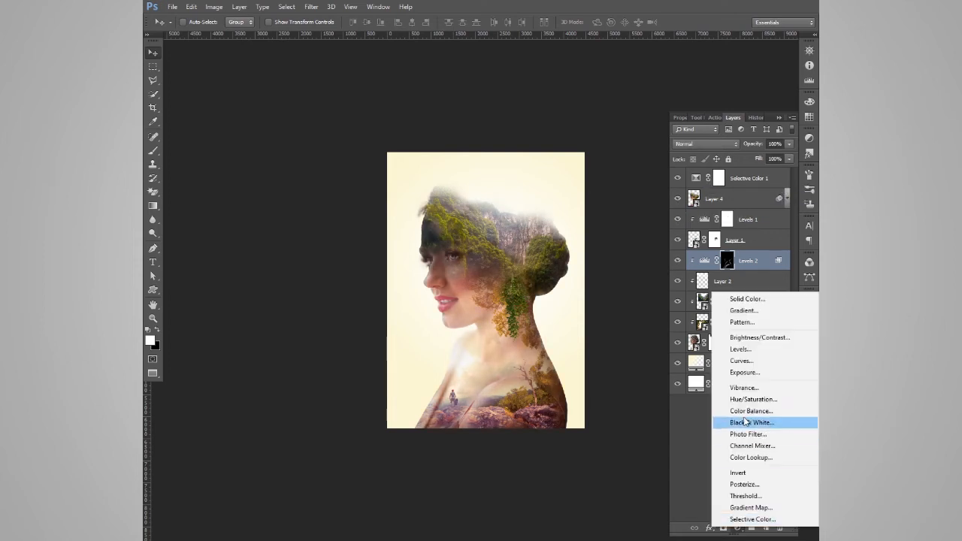
pyautogui.click(749, 411)
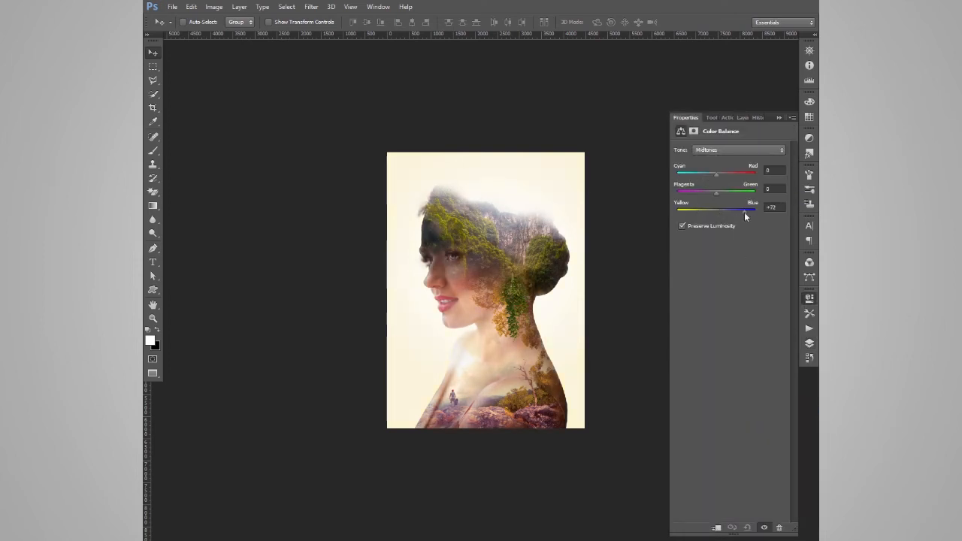
pyautogui.moveTo(707, 212); pyautogui.dragTo(676, 213)
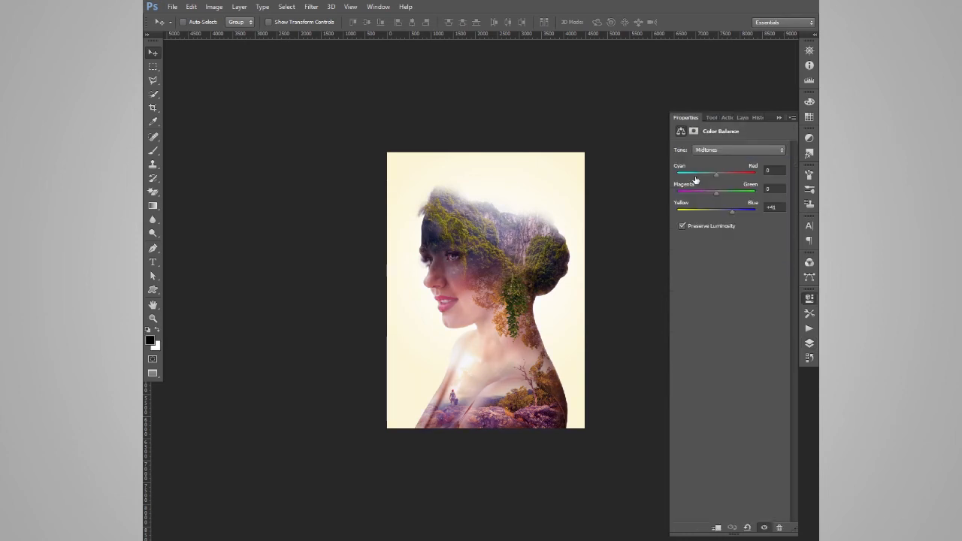
pyautogui.moveTo(721, 212); pyautogui.dragTo(710, 193)
pyautogui.moveTo(716, 175); pyautogui.dragTo(709, 177)
# Set the Color Balance shadows to -17 magenta and -22 yellow, and shift the highlights toward magenta
pyautogui.click(712, 150)
pyautogui.click(712, 160)
pyautogui.moveTo(715, 212); pyautogui.dragTo(707, 211)
pyautogui.moveTo(716, 194); pyautogui.dragTo(710, 193)
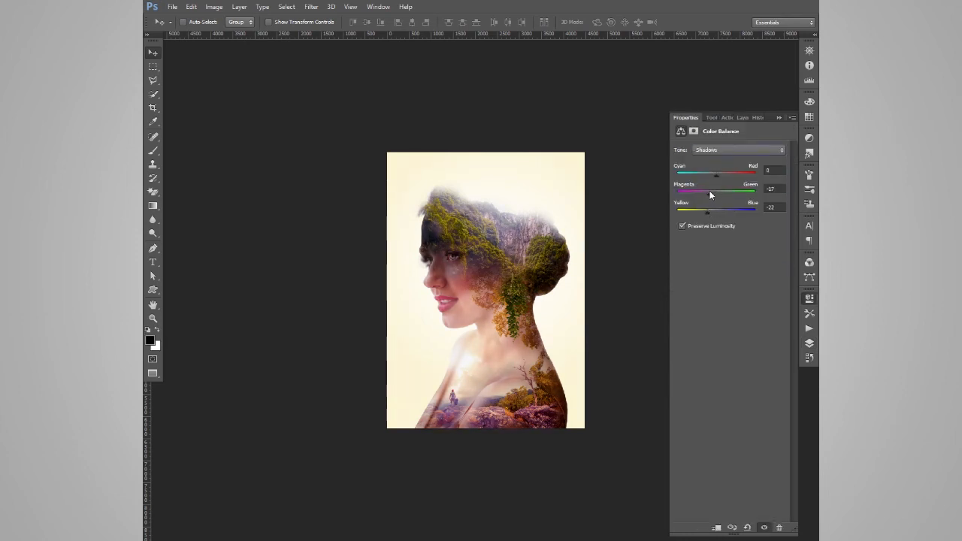
pyautogui.click(714, 150)
pyautogui.click(719, 177)
pyautogui.moveTo(716, 193); pyautogui.dragTo(711, 193)
pyautogui.click(742, 118)
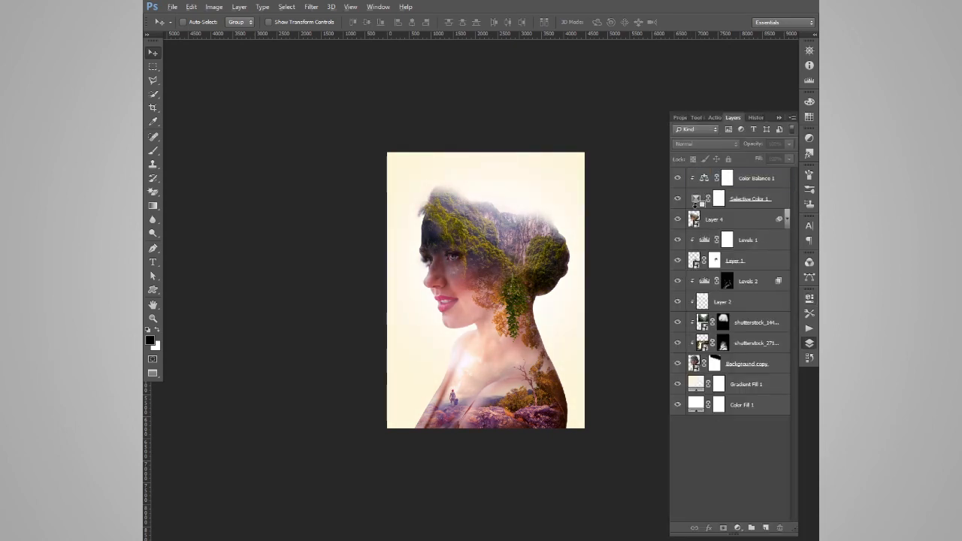
# Clip the Selective Color and Color Balance adjustments to Layer 4 and lower the Color Balance opacity to about 81%
pyautogui.doubleClick(696, 384)
pyautogui.click(639, 59)
pyautogui.moveTo(575, 210); pyautogui.dragTo(596, 221)
pyautogui.click(678, 200)
pyautogui.click(679, 199)
pyautogui.click(678, 178)
pyautogui.click(678, 178)
pyautogui.click(757, 178)
pyautogui.moveTo(753, 145); pyautogui.dragTo(748, 145)
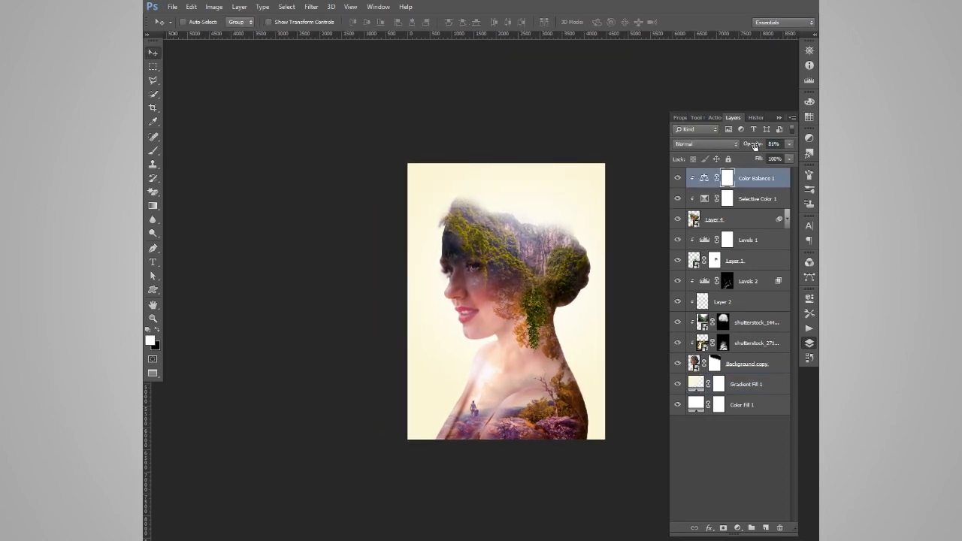
pyautogui.click(700, 418)
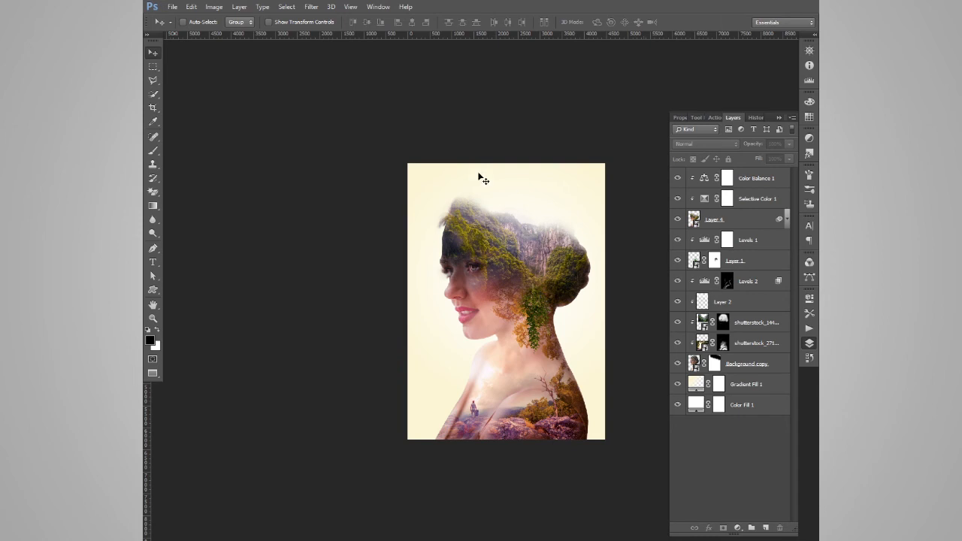
# Reopen the background gradient fill for editing and change its start stop to a saturated golden yellow
pyautogui.moveTo(546, 340); pyautogui.dragTo(403, 339)
pyautogui.doubleClick(697, 385)
pyautogui.click(551, 75)
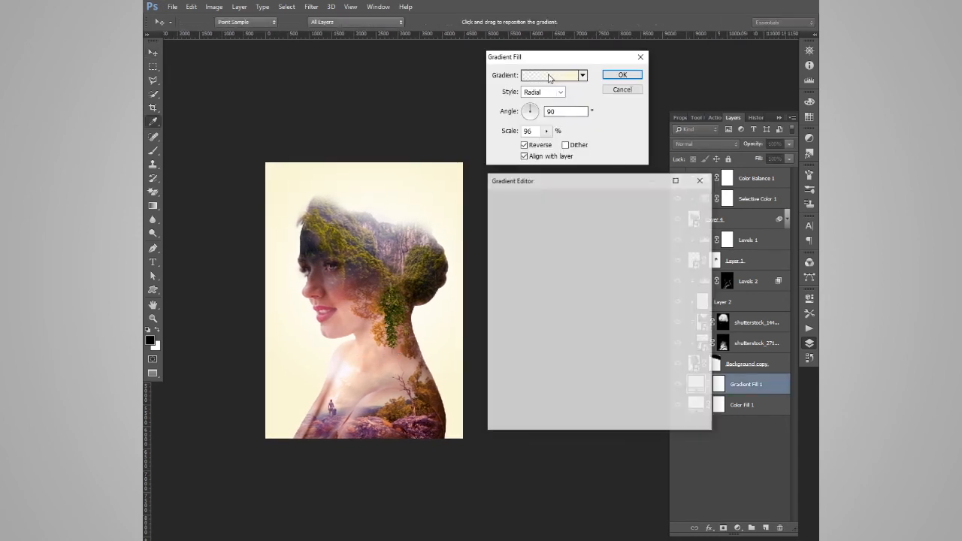
pyautogui.doubleClick(502, 362)
pyautogui.click(626, 159)
pyautogui.click(740, 150)
# Set the gradient's end stop to an orange-yellow based on the canvas edge colour, and its colour midpoint to 56%
pyautogui.doubleClick(698, 362)
pyautogui.click(459, 167)
pyautogui.moveTo(651, 274); pyautogui.dragTo(651, 270)
pyautogui.moveTo(541, 158); pyautogui.dragTo(535, 158)
pyautogui.click(740, 151)
pyautogui.moveTo(623, 358); pyautogui.dragTo(612, 361)
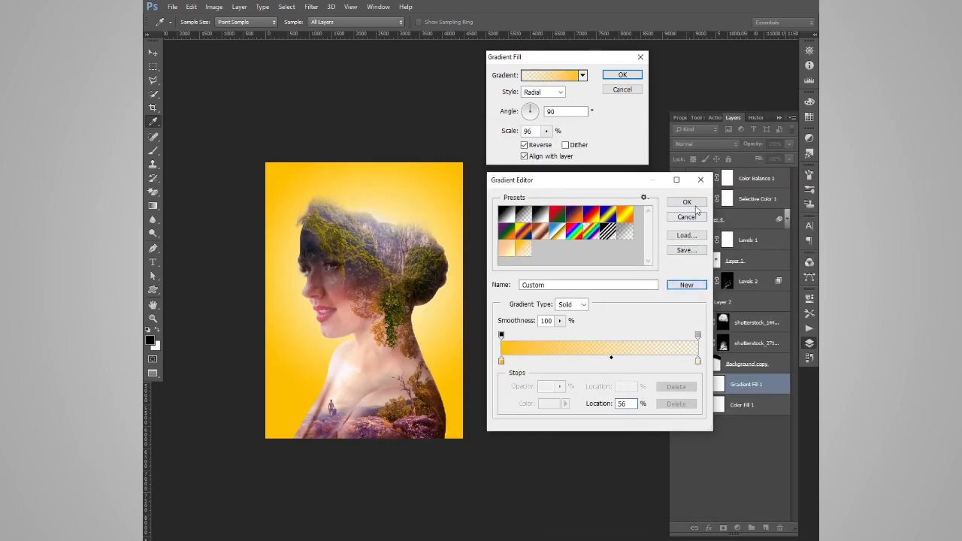
pyautogui.click(687, 201)
# Try scales of 250% and 180% on the background gradient fill
pyautogui.doubleClick(531, 131)
pyautogui.write('25')
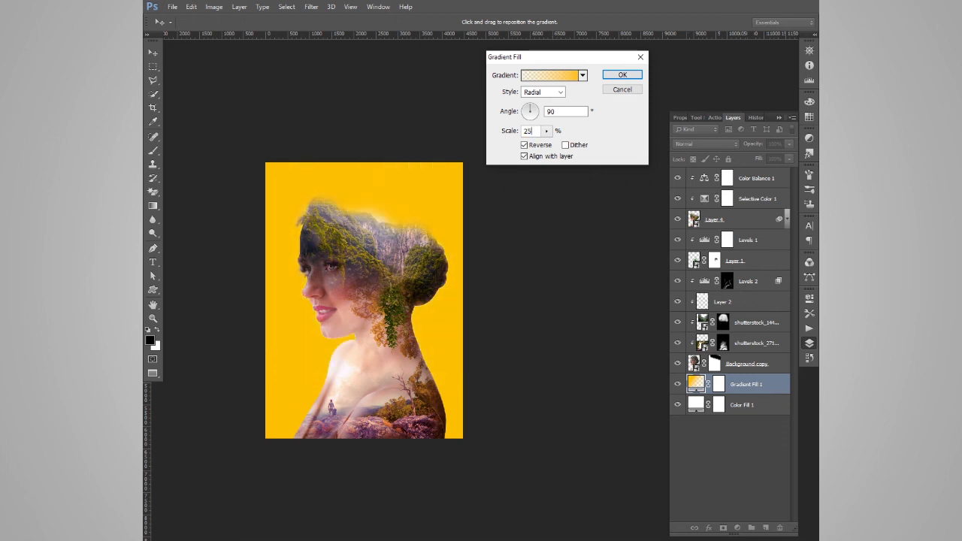
pyautogui.write('0180')
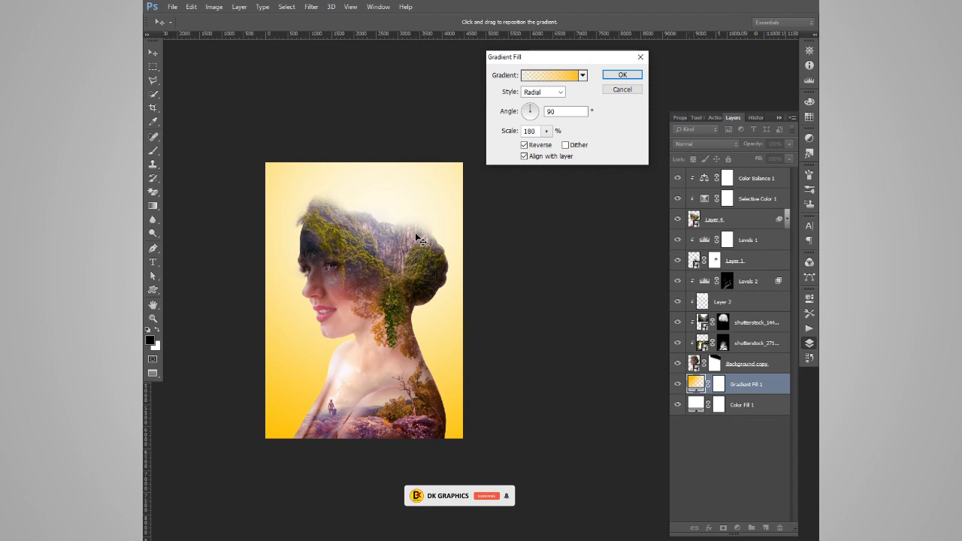
pyautogui.click(622, 75)
# Set the background gradient's scale to 150% and shift its bright centre toward the canvas's upper-right corner
pyautogui.doubleClick(696, 384)
pyautogui.write('150')
pyautogui.moveTo(414, 185); pyautogui.dragTo(403, 207)
pyautogui.click(621, 76)
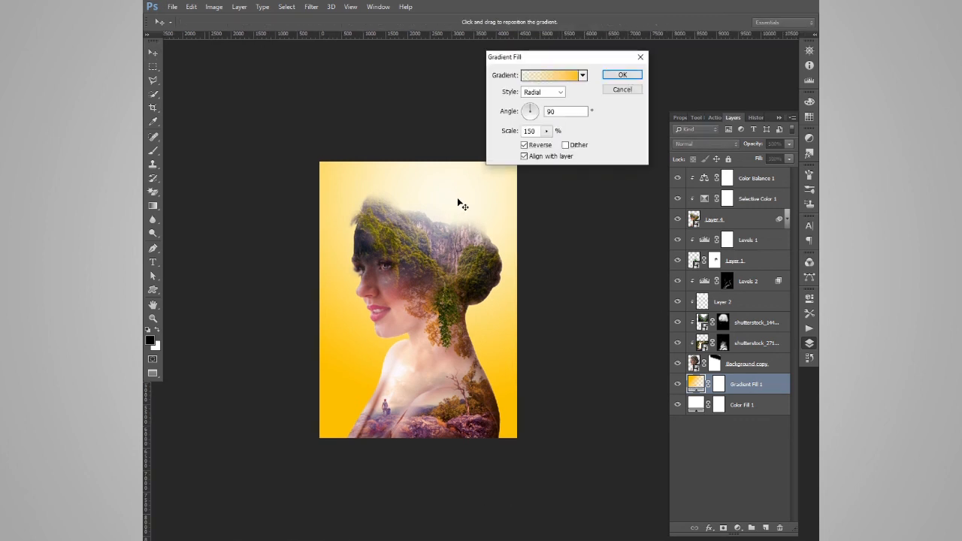
pyautogui.moveTo(458, 204); pyautogui.dragTo(475, 214)
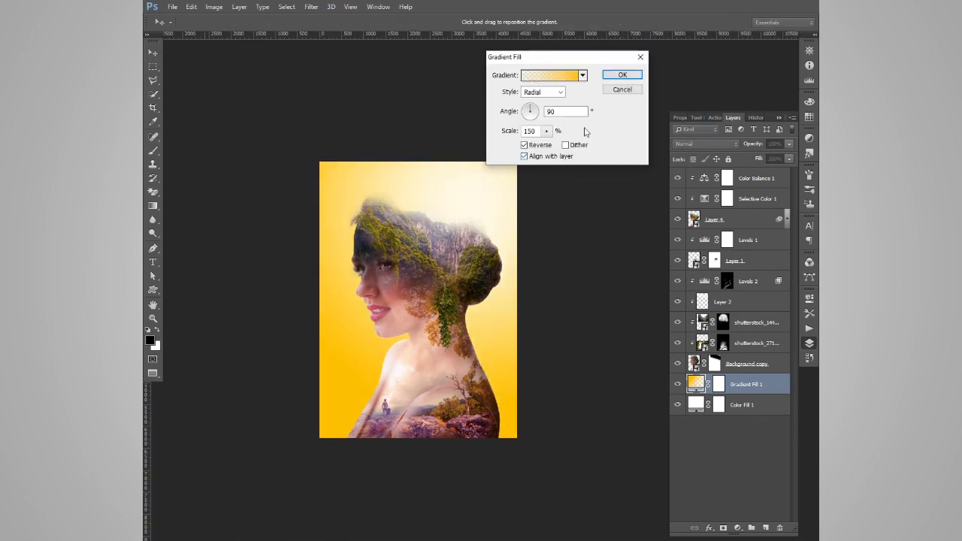
pyautogui.press('Return')
# Add a reversed radial black-to-transparent gradient fill above all layers and shift its clear centre up toward the head
pyautogui.click(775, 178)
pyautogui.click(739, 529)
pyautogui.click(747, 313)
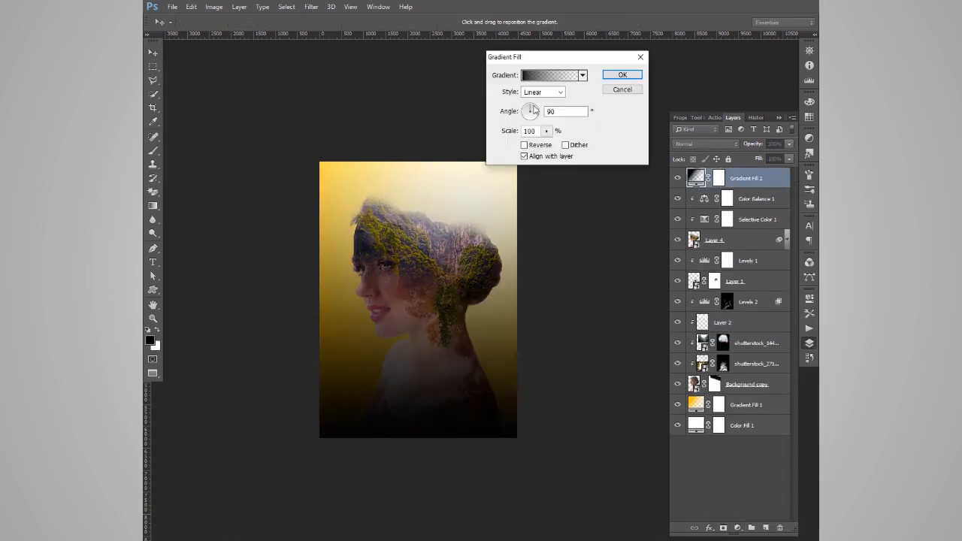
pyautogui.click(525, 146)
pyautogui.click(542, 93)
pyautogui.click(537, 110)
pyautogui.moveTo(434, 290); pyautogui.dragTo(450, 252)
# Enlarge the dark vignette gradient to a scale of 300%, apply it, and compare the image with and without it
pyautogui.moveTo(538, 131); pyautogui.dragTo(512, 131)
pyautogui.write('250')
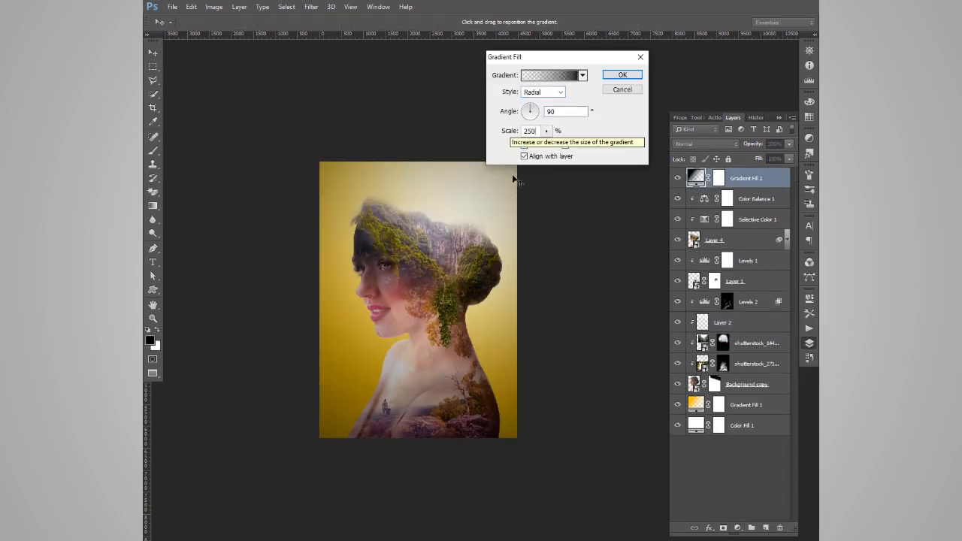
pyautogui.write('300')
pyautogui.click(532, 110)
pyautogui.click(623, 75)
pyautogui.hotkey('ctrl', ',')
pyautogui.hotkey('ctrl', ',')
# Paint black on the vignette fill's mask over the woman with a 3000 px brush at 50% flow to clear the darkening
pyautogui.press('b')
pyautogui.press('x')
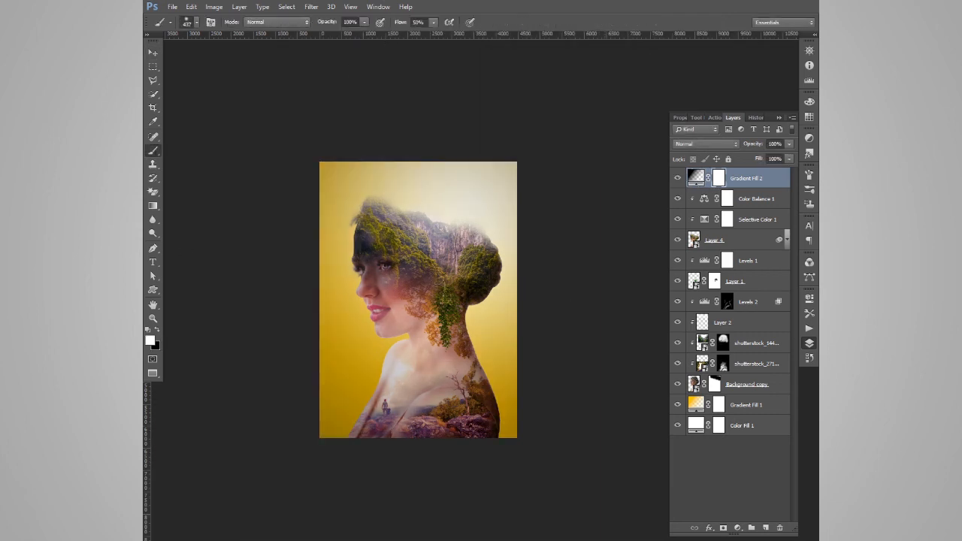
pyautogui.moveTo(444, 281)
pyautogui.mouseDown()
pyautogui.moveTo(483, 264)
pyautogui.moveTo(472, 416)
pyautogui.mouseUp()
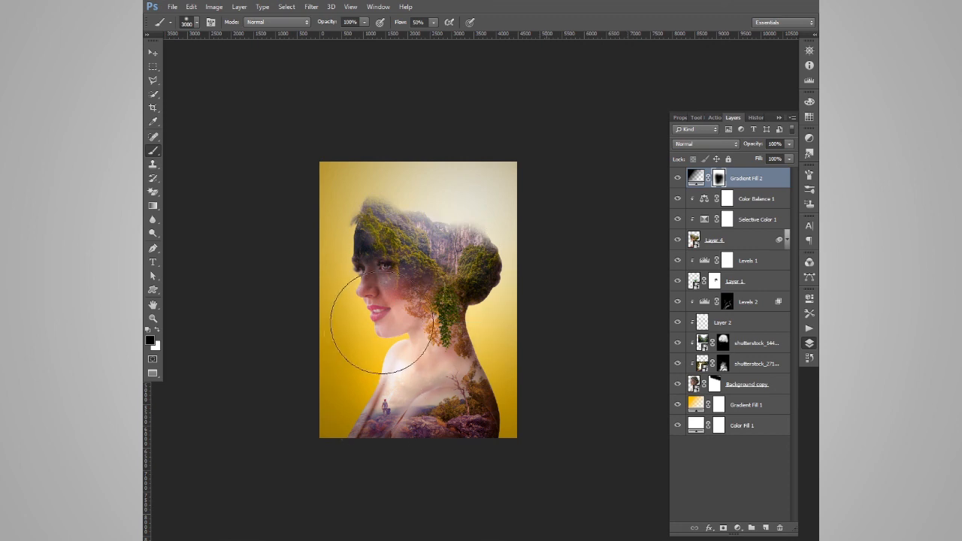
pyautogui.press('x')
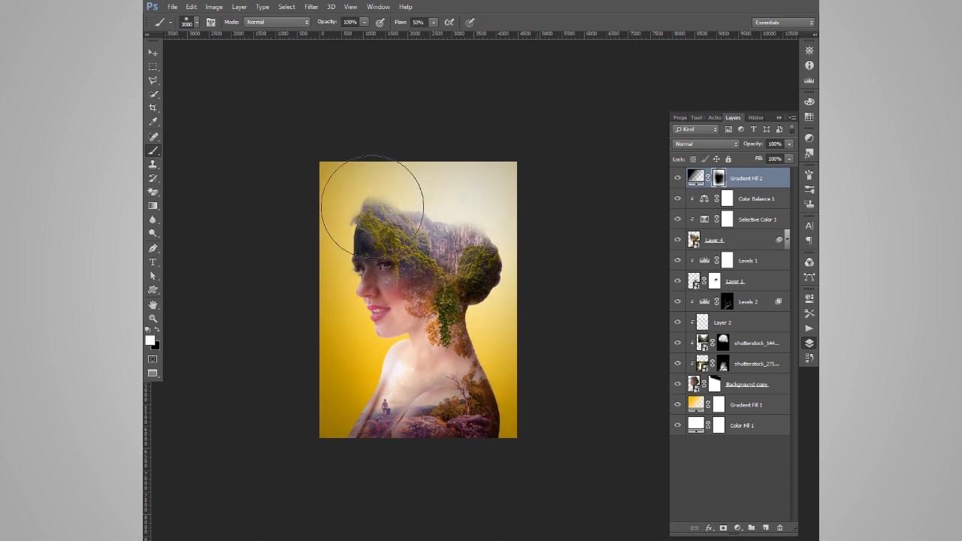
pyautogui.press('x')
# Stamp all visible layers into a new top layer, duplicate it, and begin choosing a filter for the copy
pyautogui.click(153, 52)
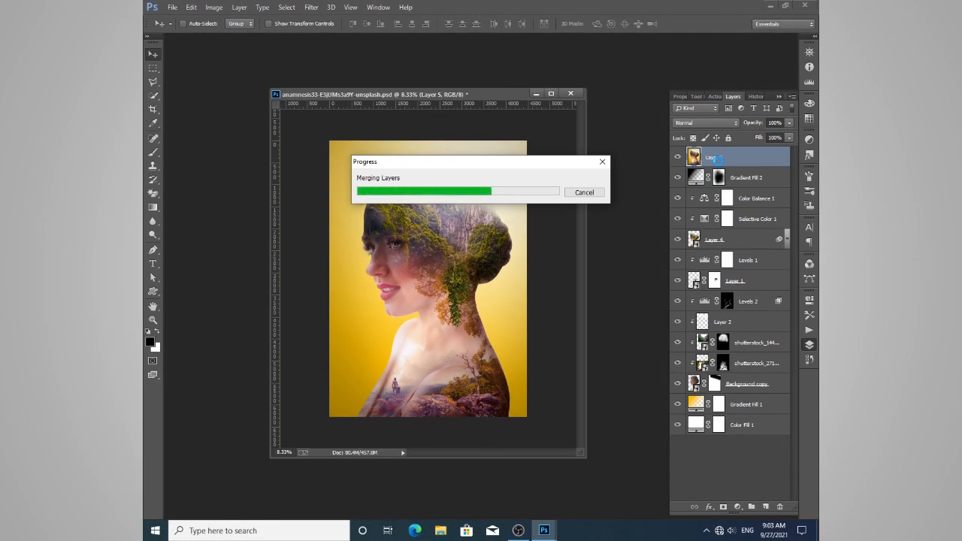
pyautogui.hotkey('ctrl', 'j')
pyautogui.click(312, 7)
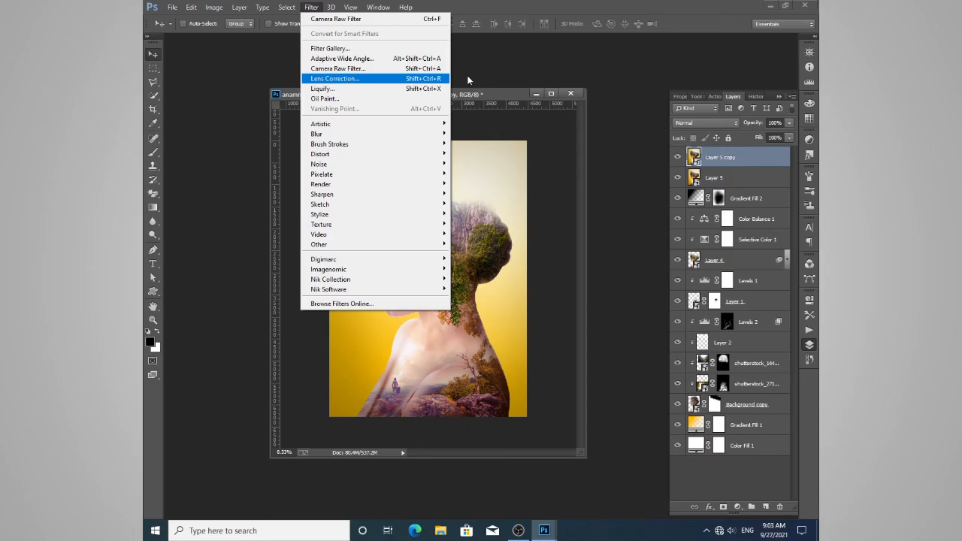